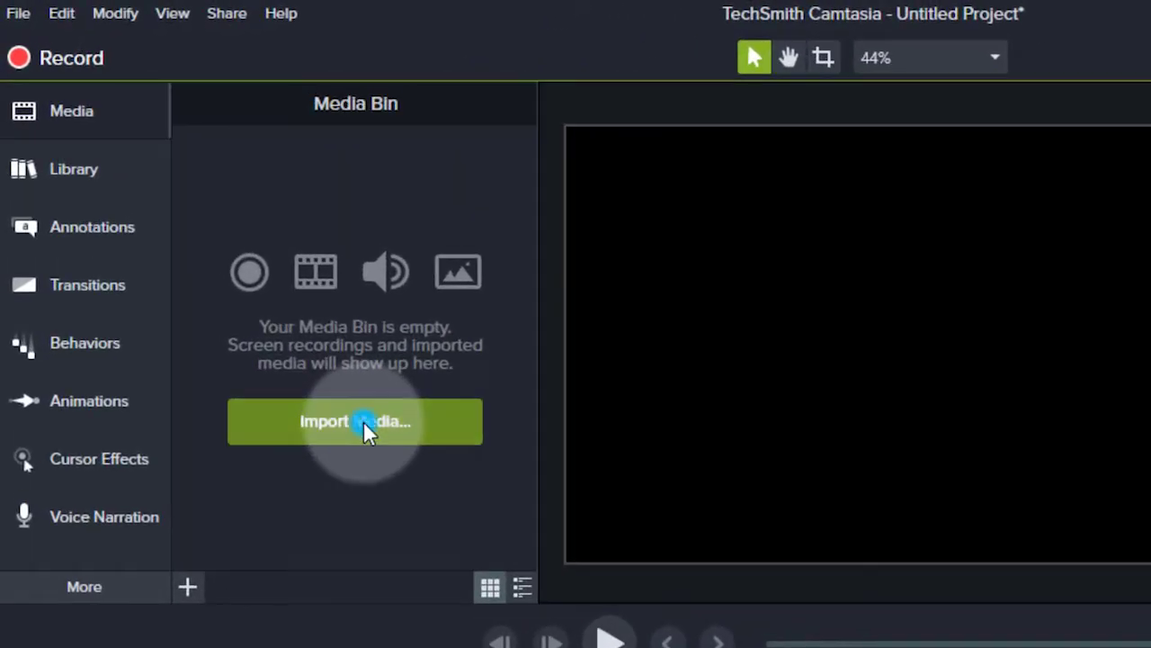
Import Driving_in_Dubai.mp4 from the Desktop into the Media Bin
click(336, 391)
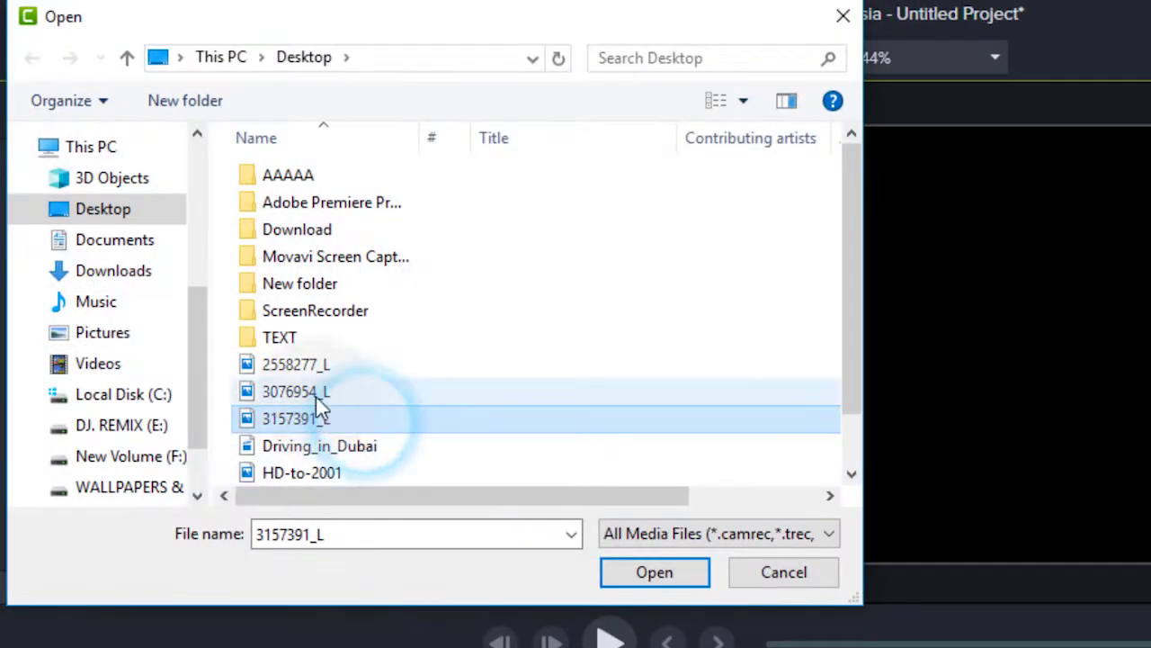
click(359, 460)
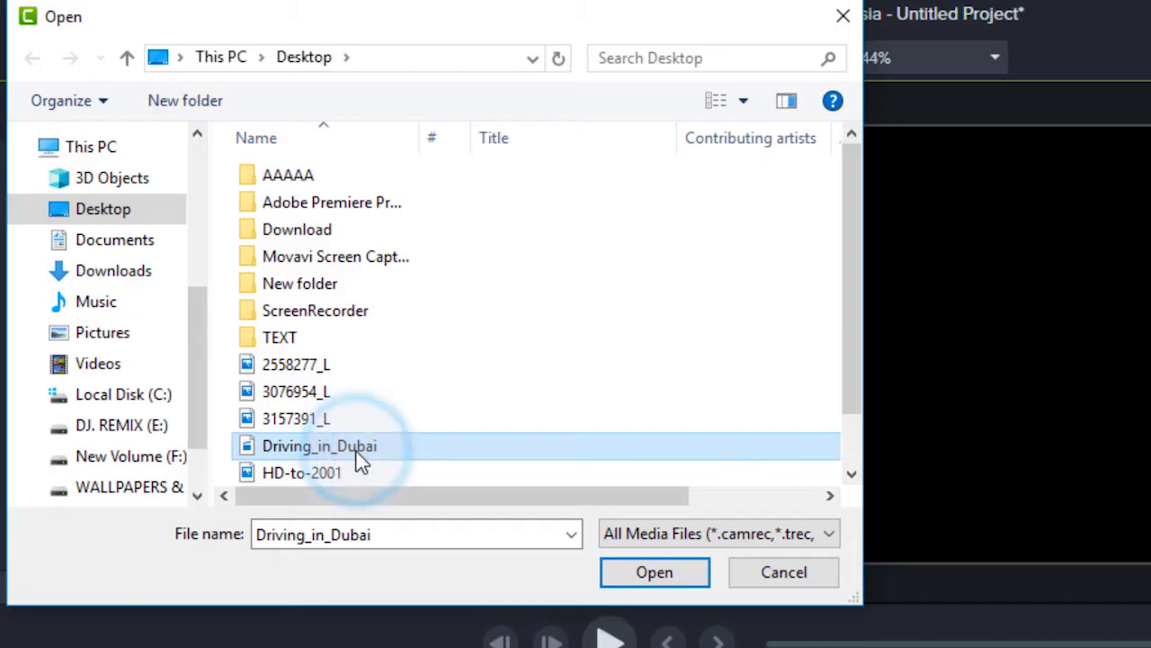
click(651, 581)
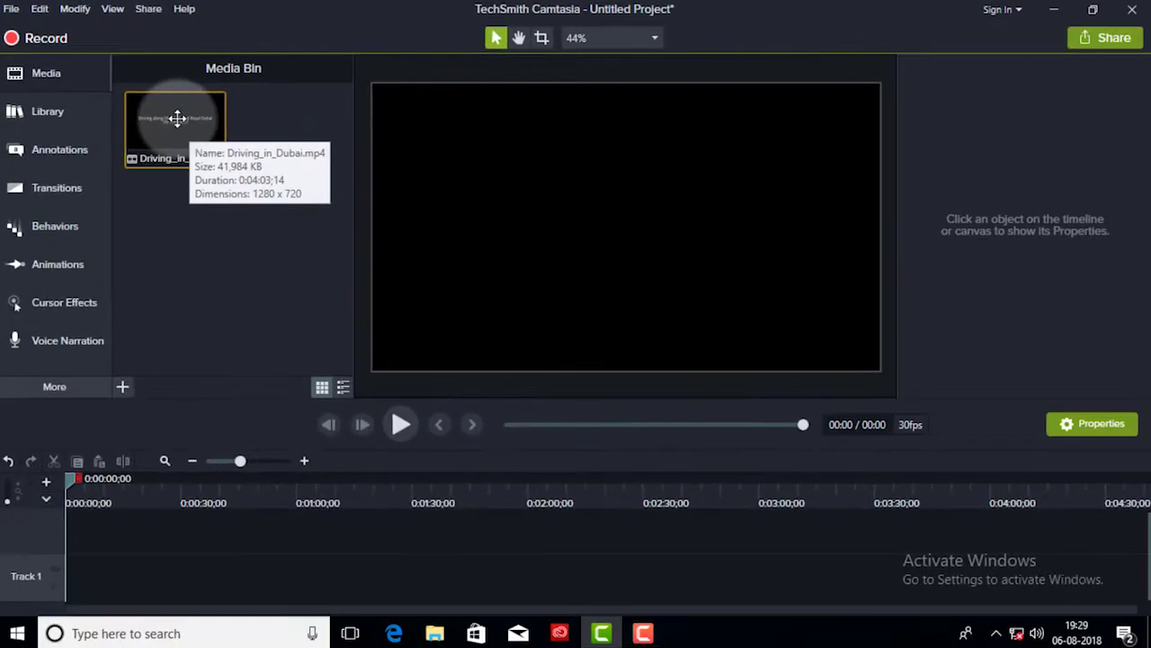
Place the Driving_in_Dubai clip on Track 1 of the timeline
drag(174, 115, 95, 580)
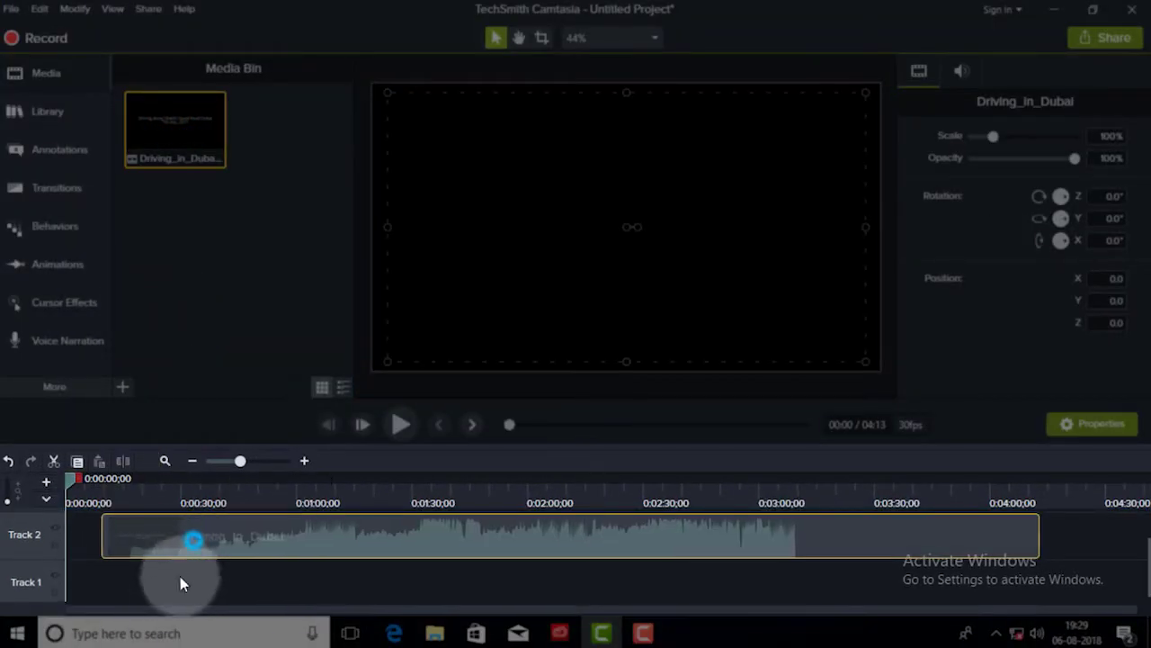
mouse_move(193, 539)
mouse_down()
mouse_move(180, 567)
mouse_move(144, 573)
mouse_up()
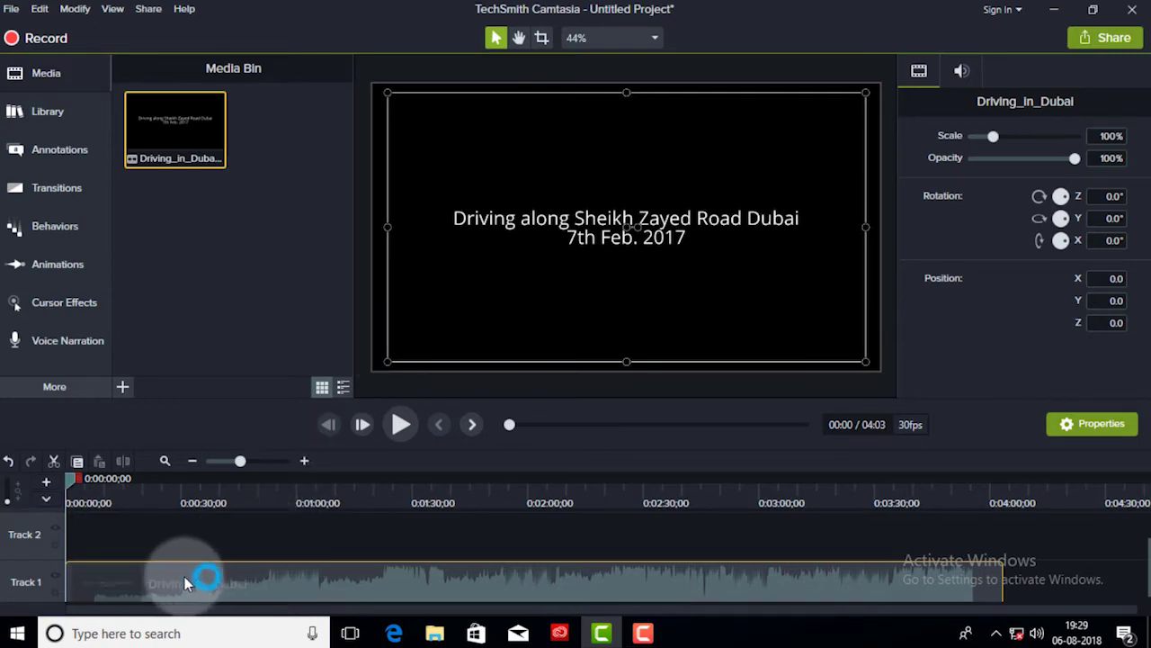
Split the clip at 0:07, delete the title-card piece, and move the remainder to 0:00
click(70, 483)
mouse_move(70, 484)
mouse_down()
mouse_move(102, 503)
mouse_move(94, 496)
mouse_up()
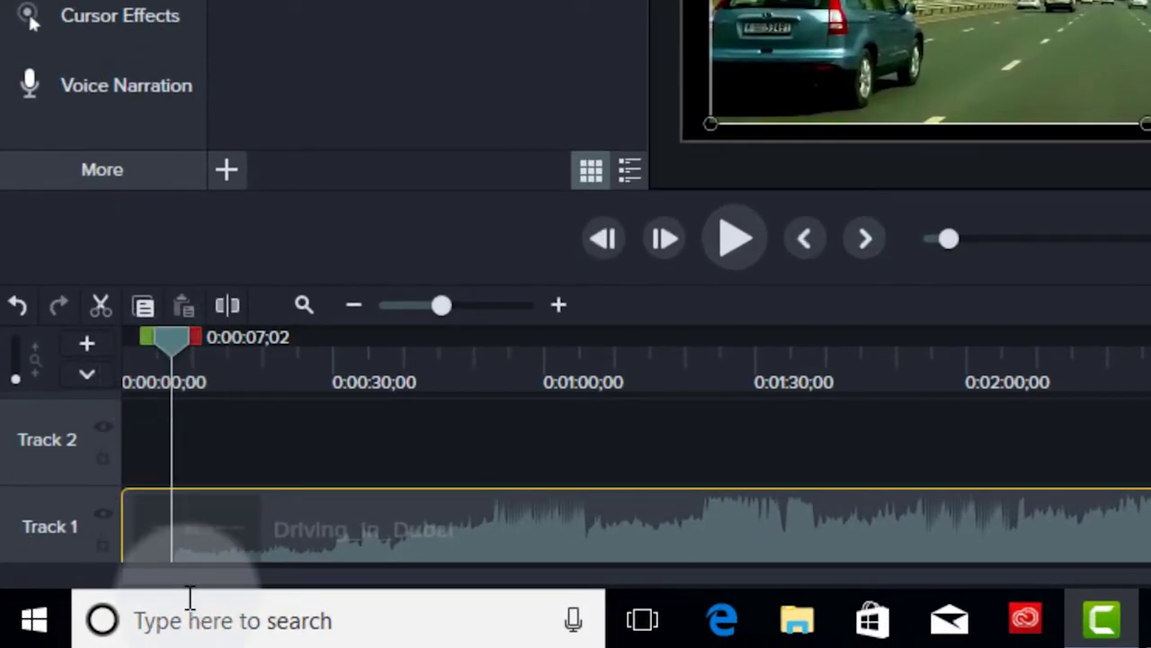
click(192, 537)
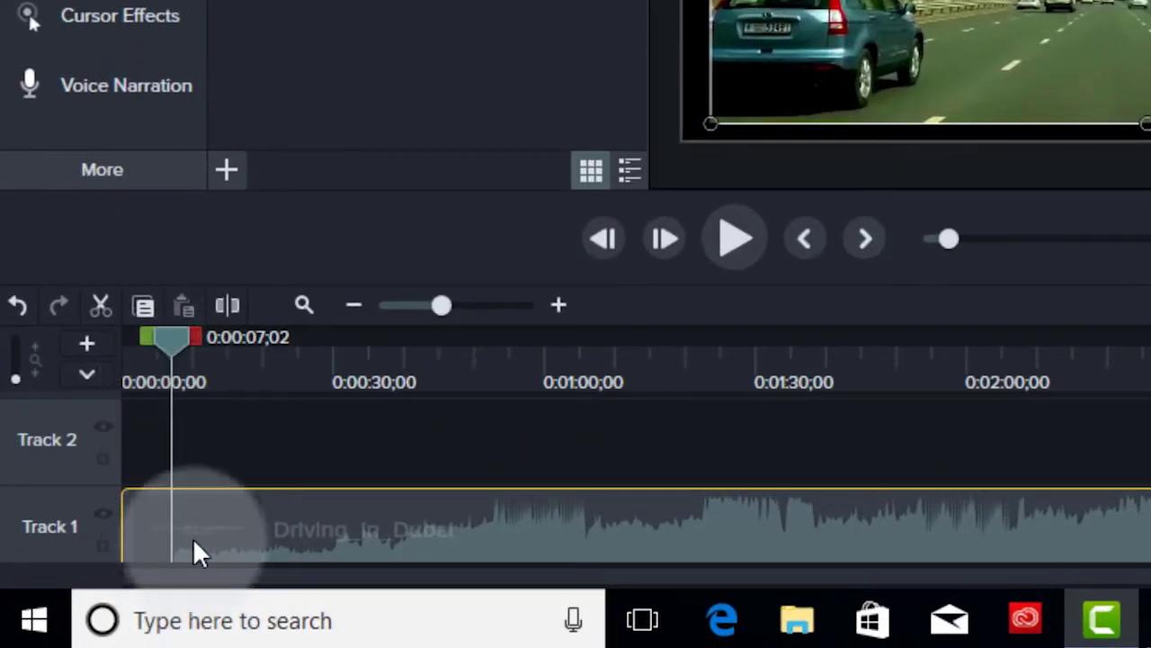
click(225, 310)
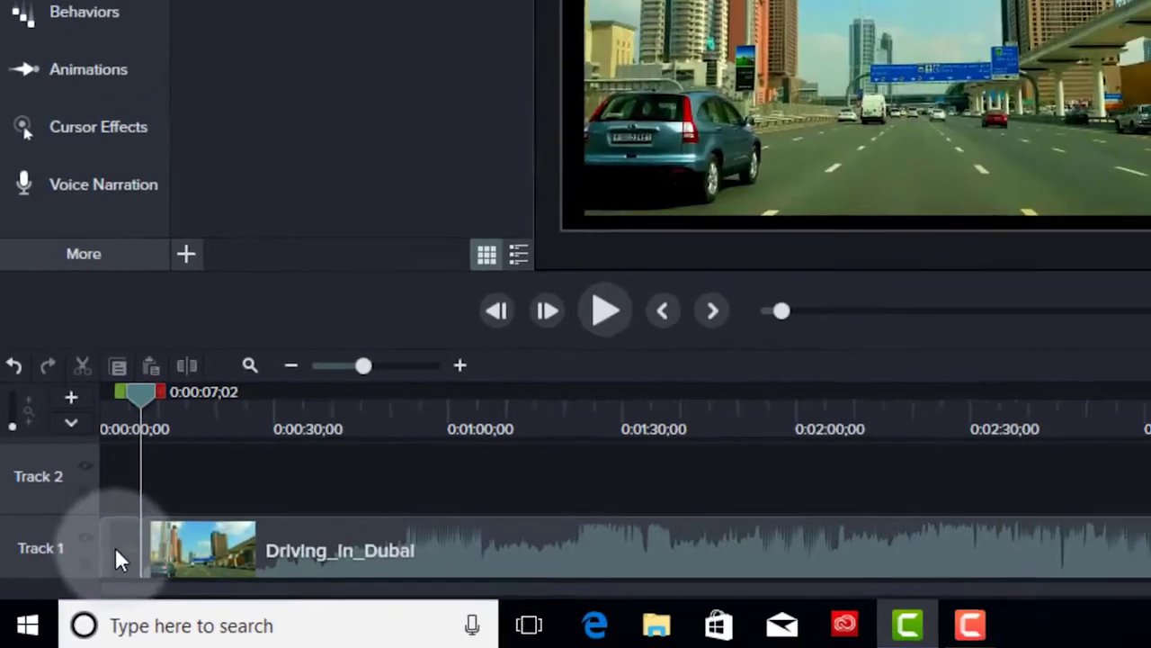
right_click(107, 562)
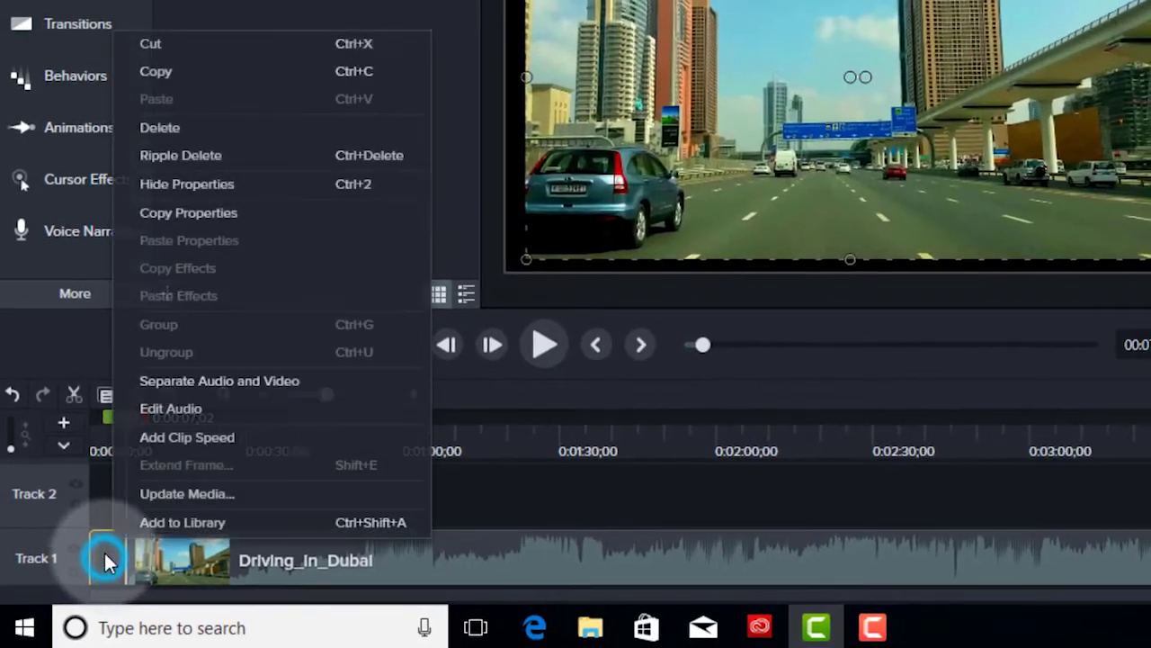
click(178, 131)
click(186, 543)
drag(186, 543, 94, 548)
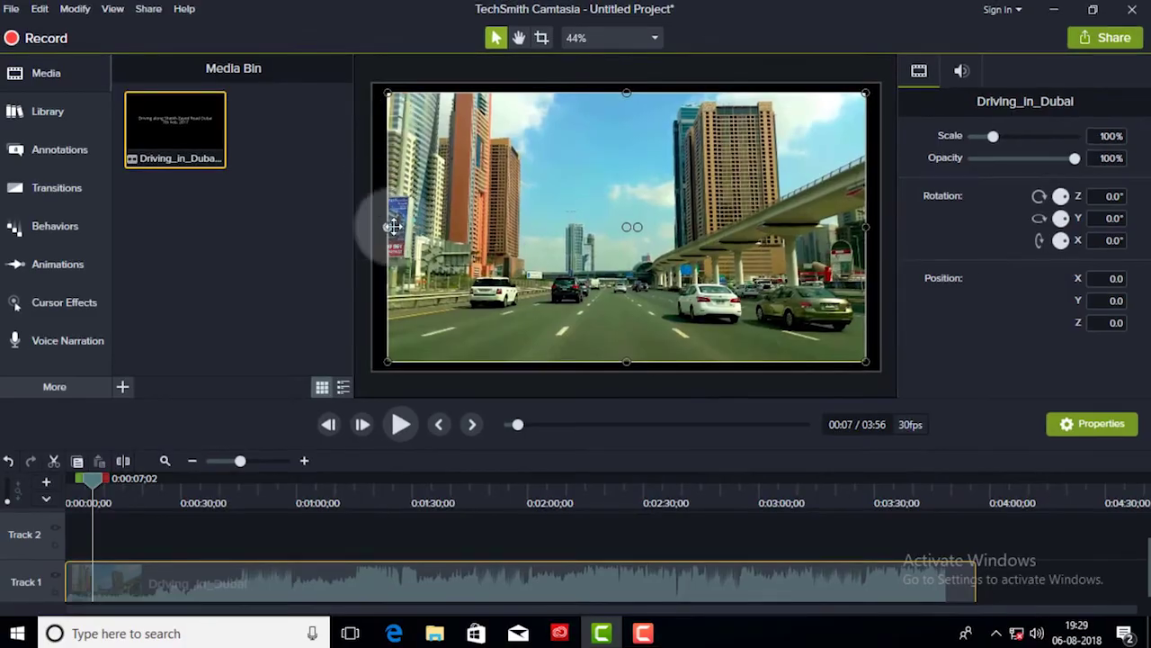
Scale the video to 106.3% so it fills the canvas, then preview the first two seconds
drag(388, 228, 373, 227)
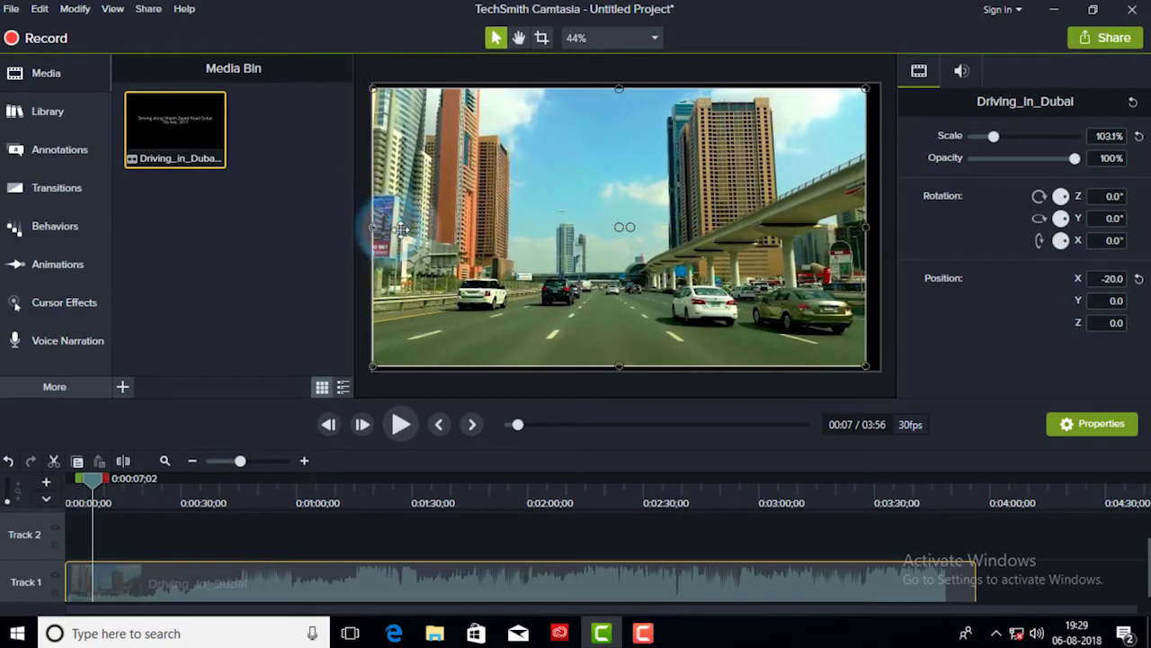
drag(867, 228, 881, 228)
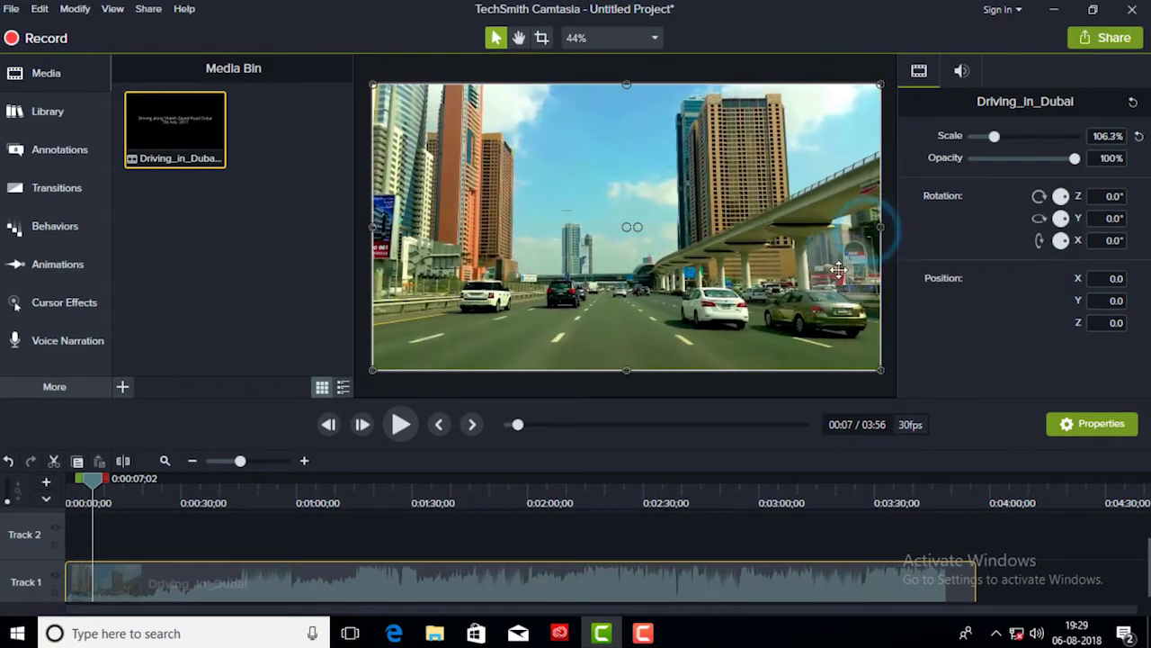
drag(115, 484, 68, 479)
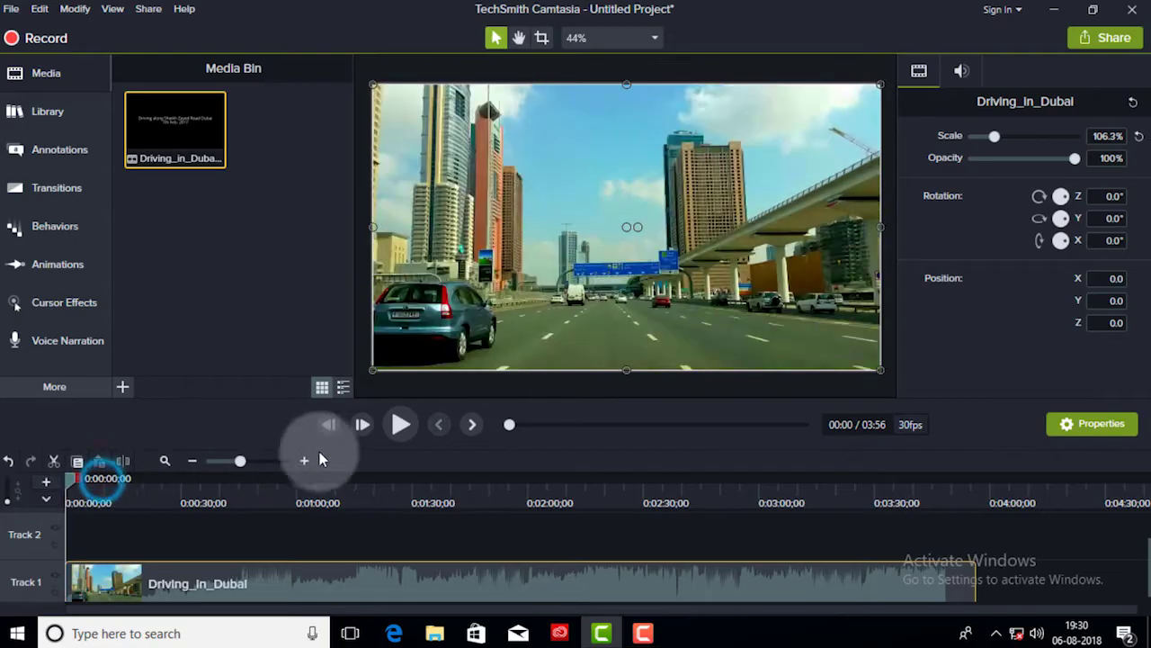
click(404, 426)
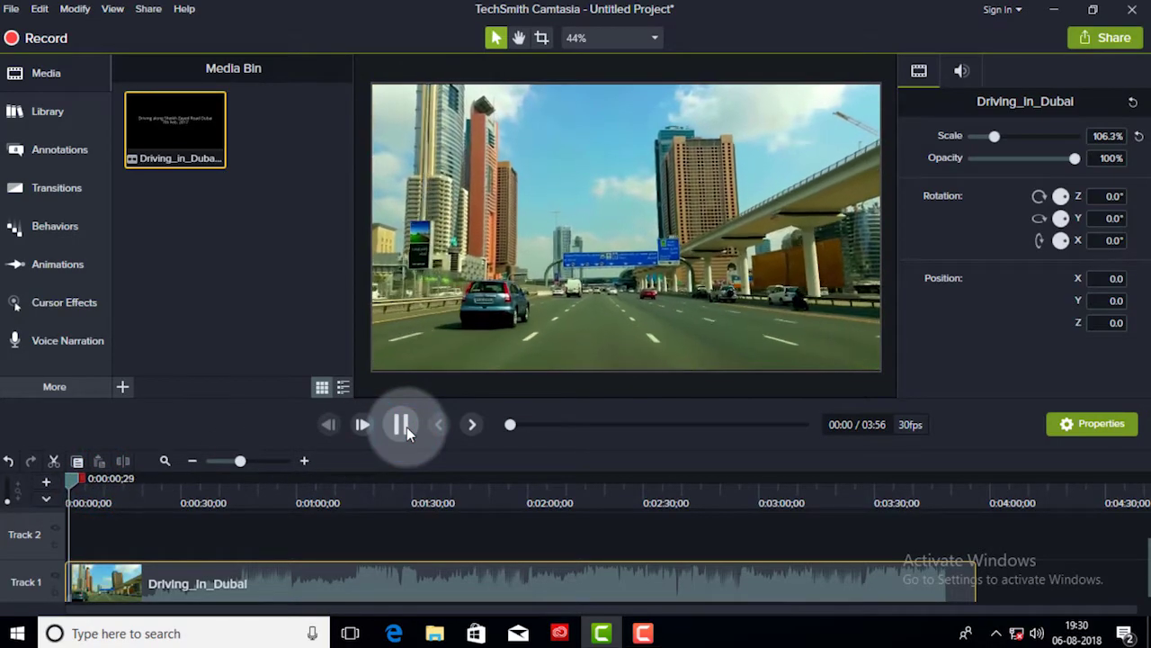
click(405, 427)
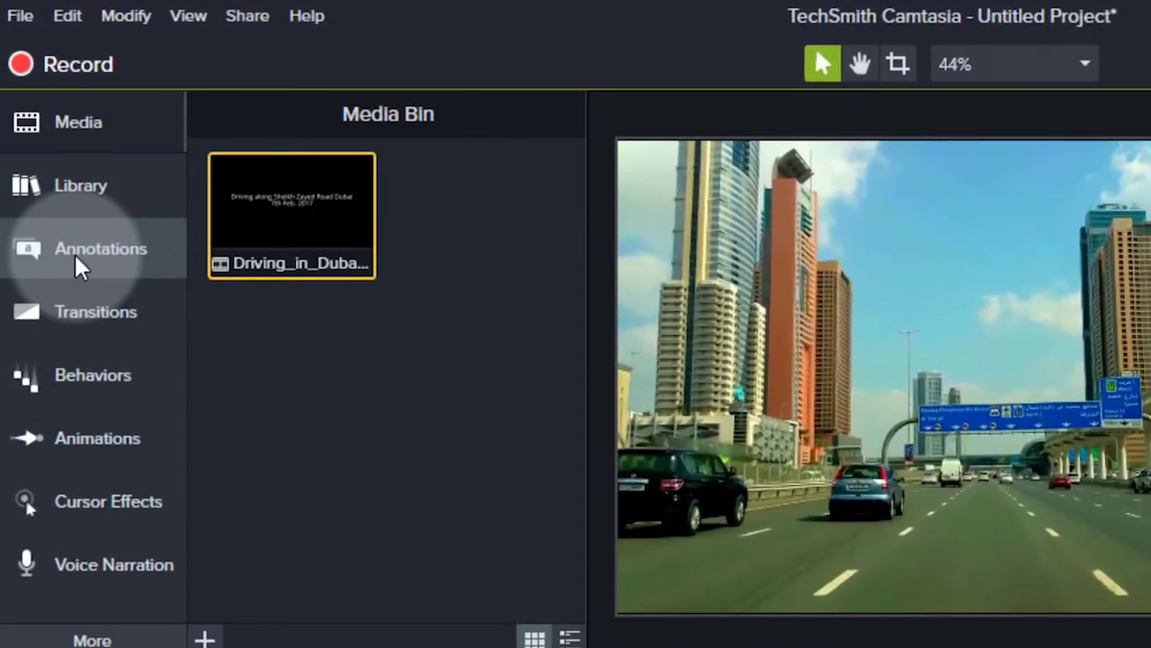
Drop a white Text Rectangle callout reading ABC onto the video canvas
click(75, 258)
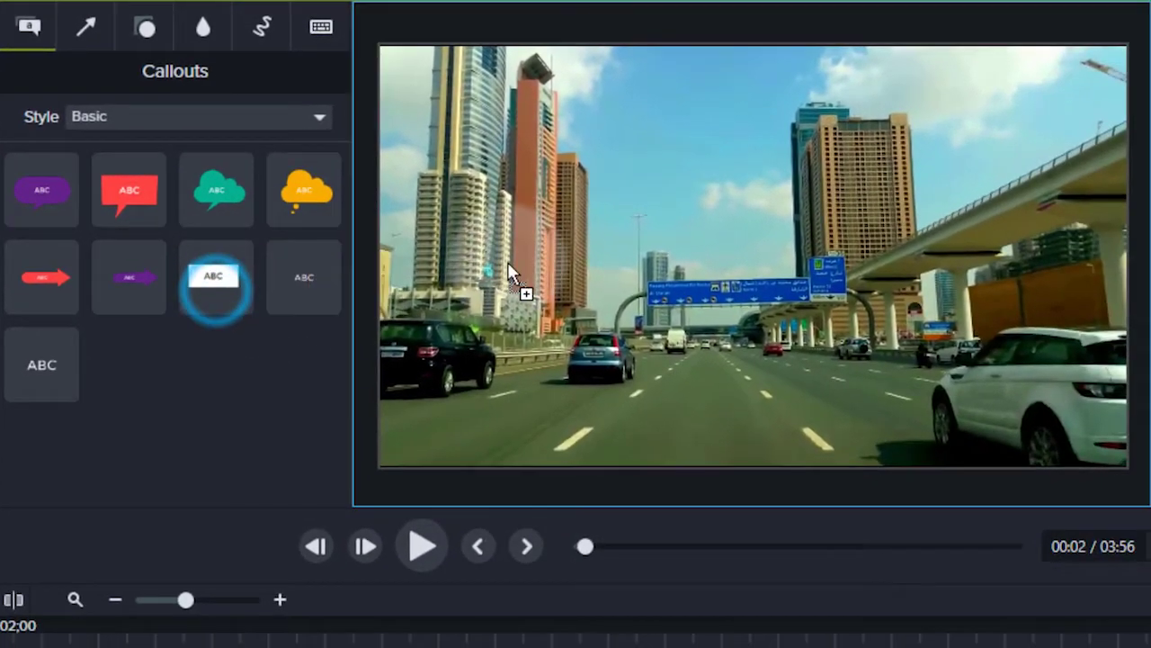
drag(433, 416, 902, 365)
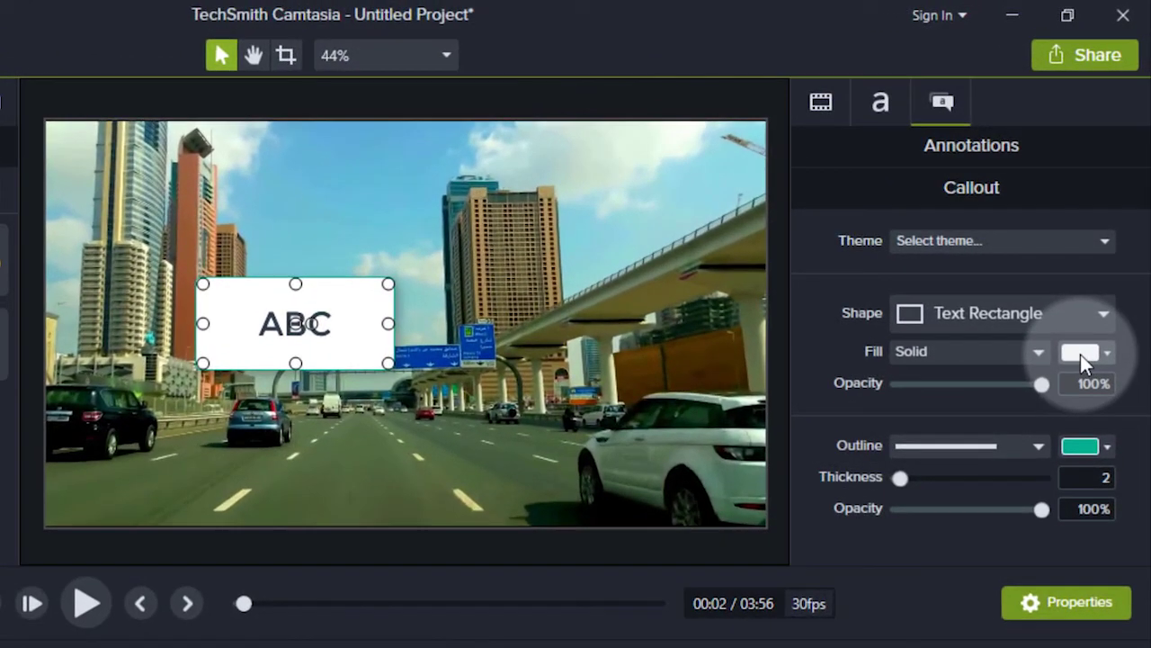
Set the ABC callout's fill colour to near-black #070000
click(1103, 248)
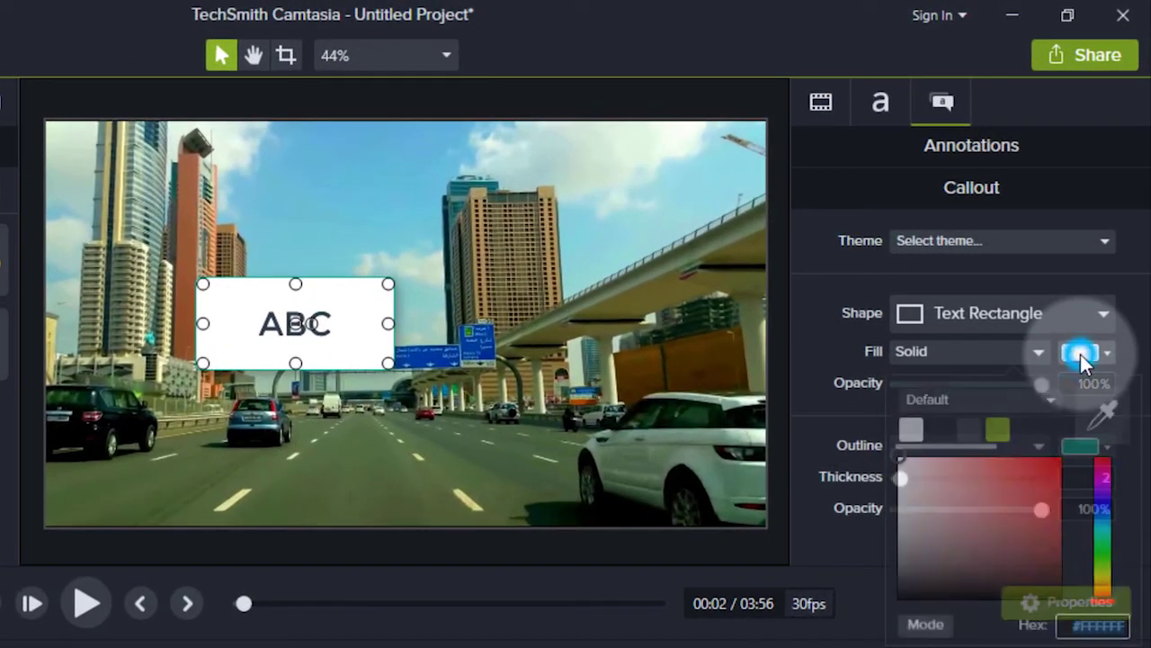
click(679, 327)
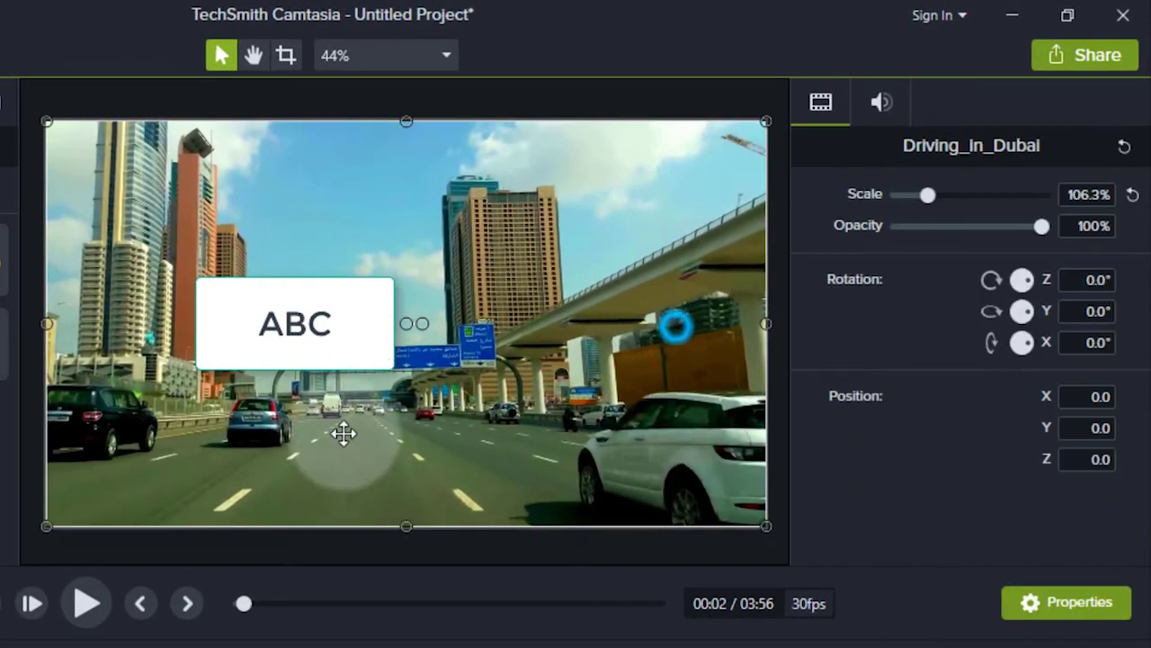
click(348, 331)
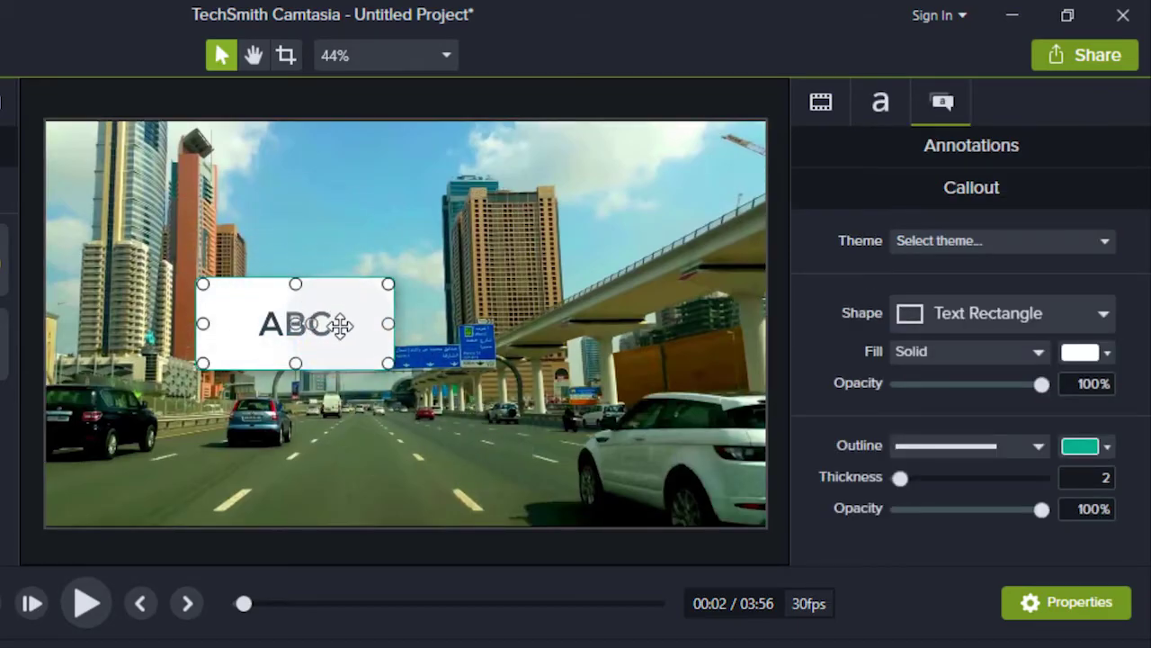
click(846, 344)
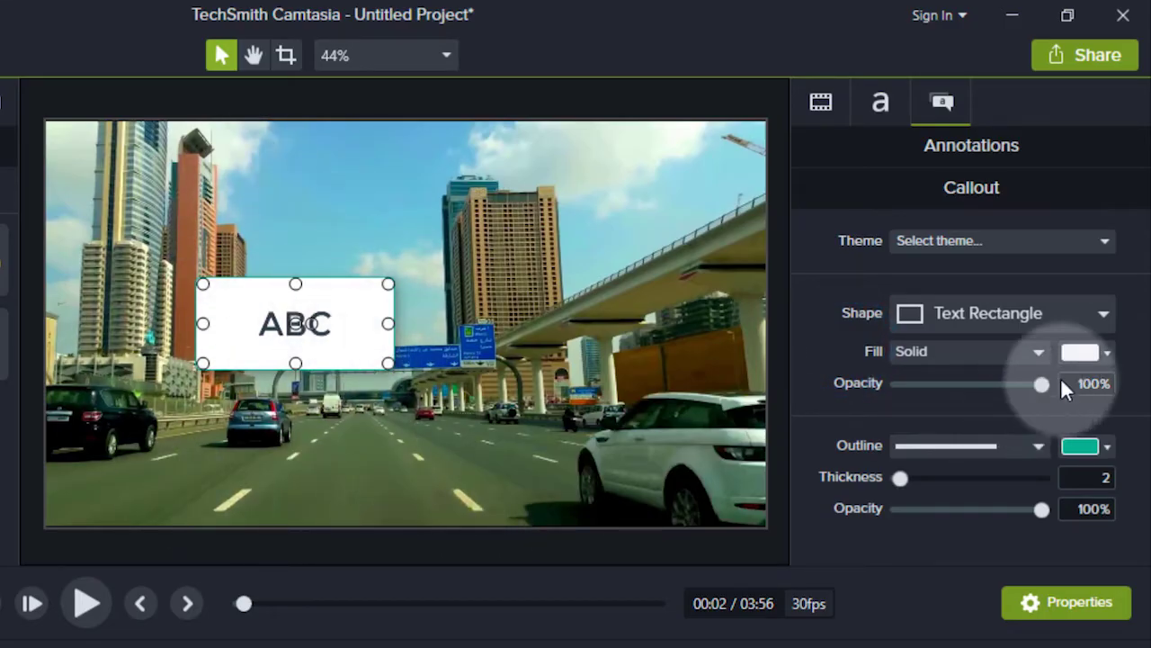
click(1084, 353)
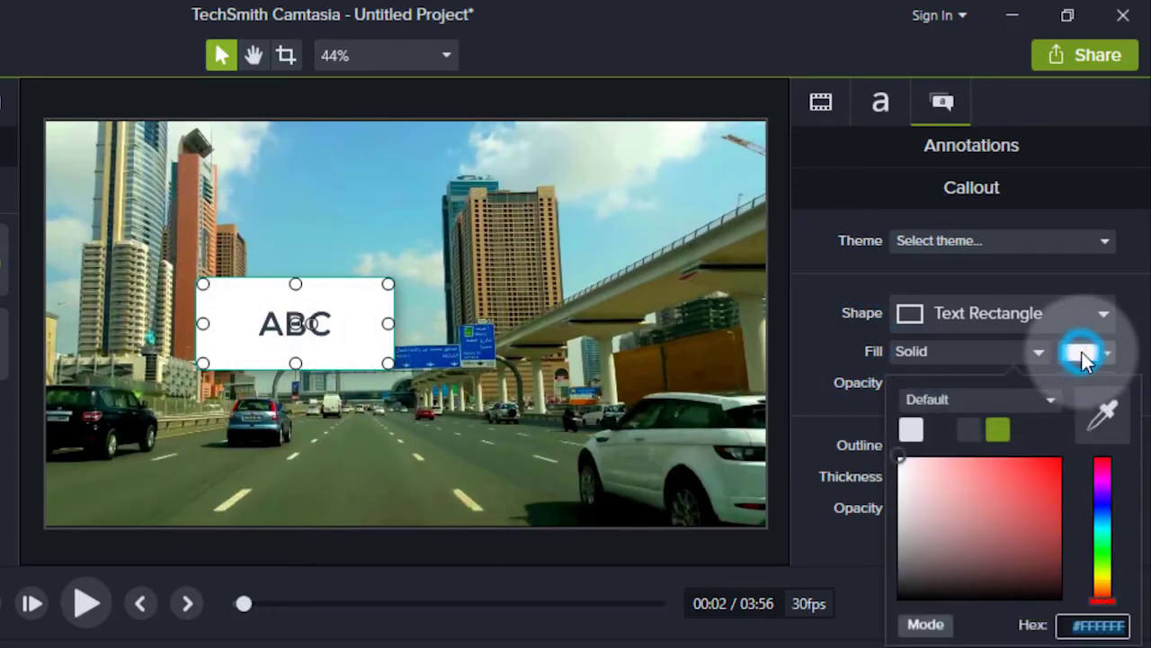
click(1059, 597)
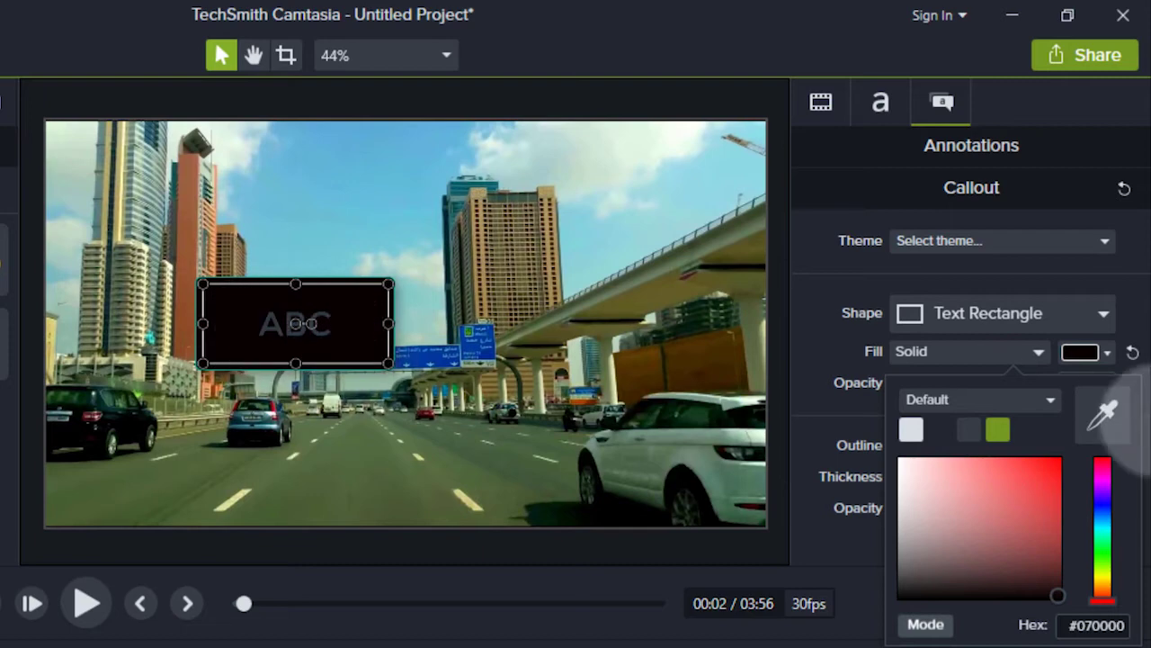
click(1028, 266)
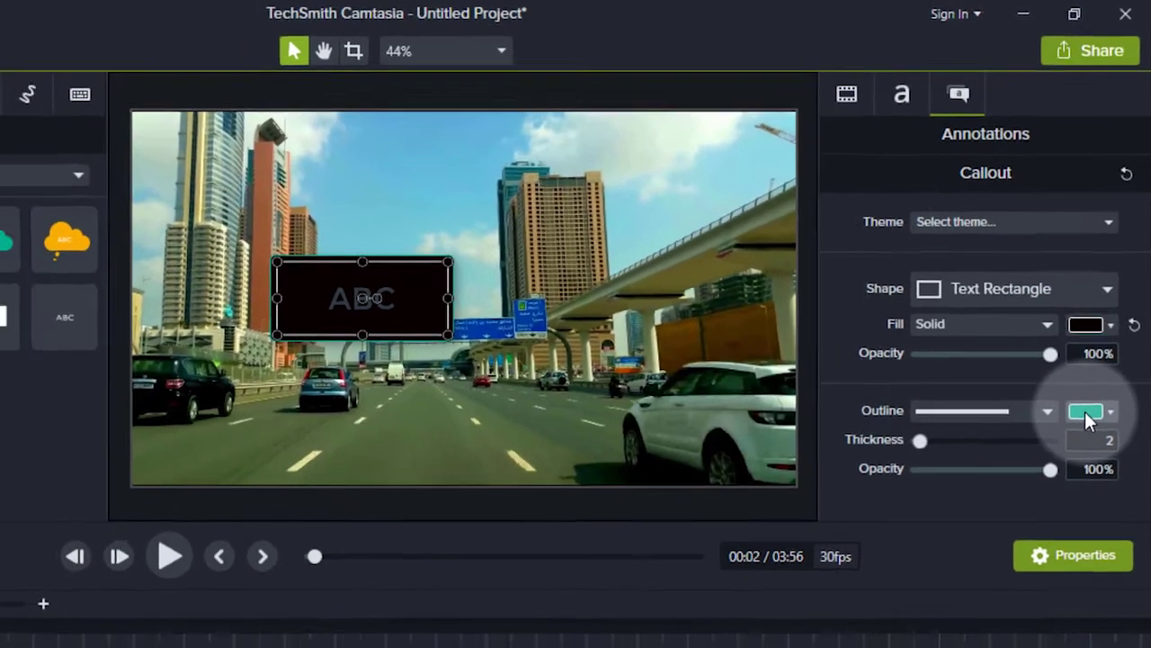
Set the callout's outline colour to near-black #000706
click(1079, 445)
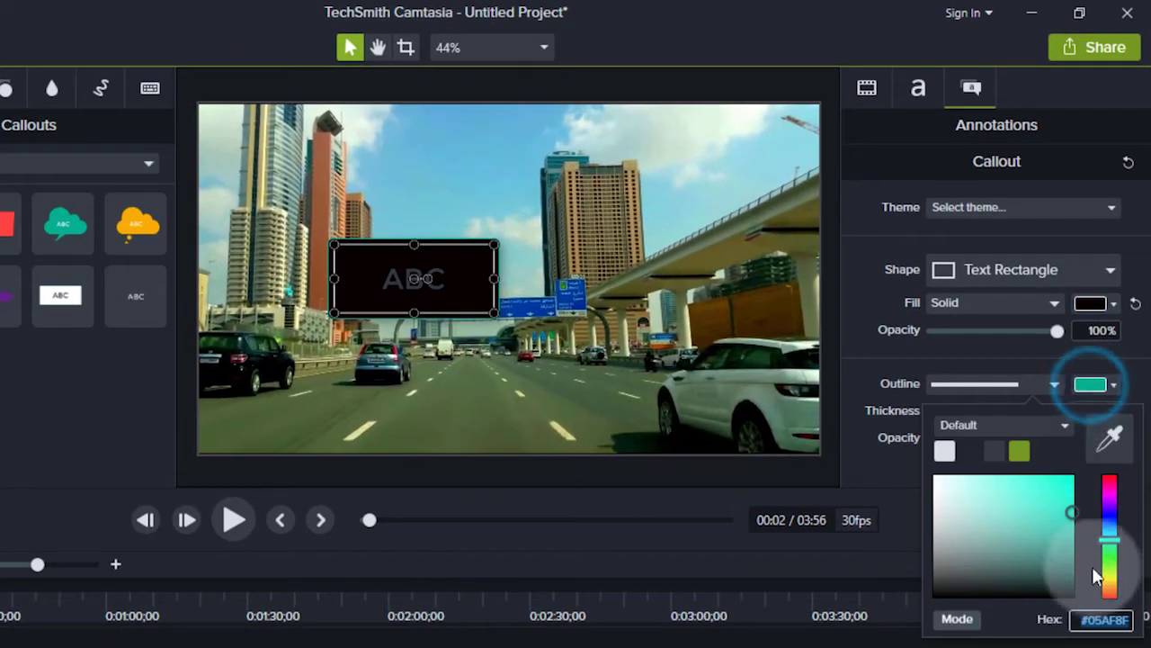
click(1066, 594)
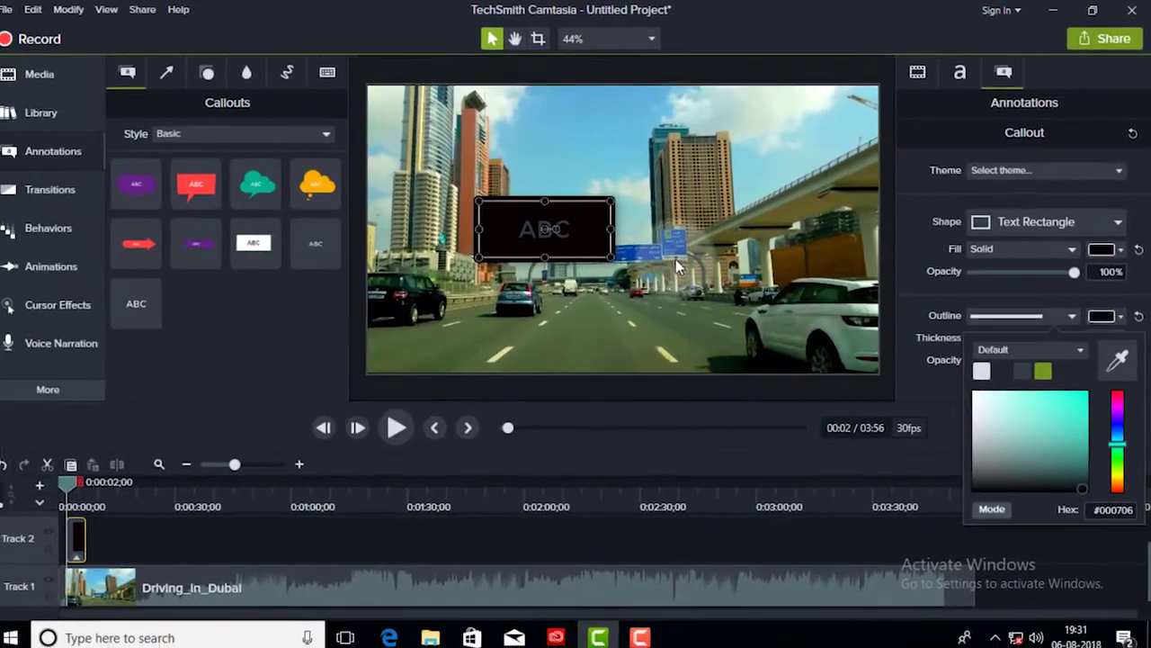
click(393, 264)
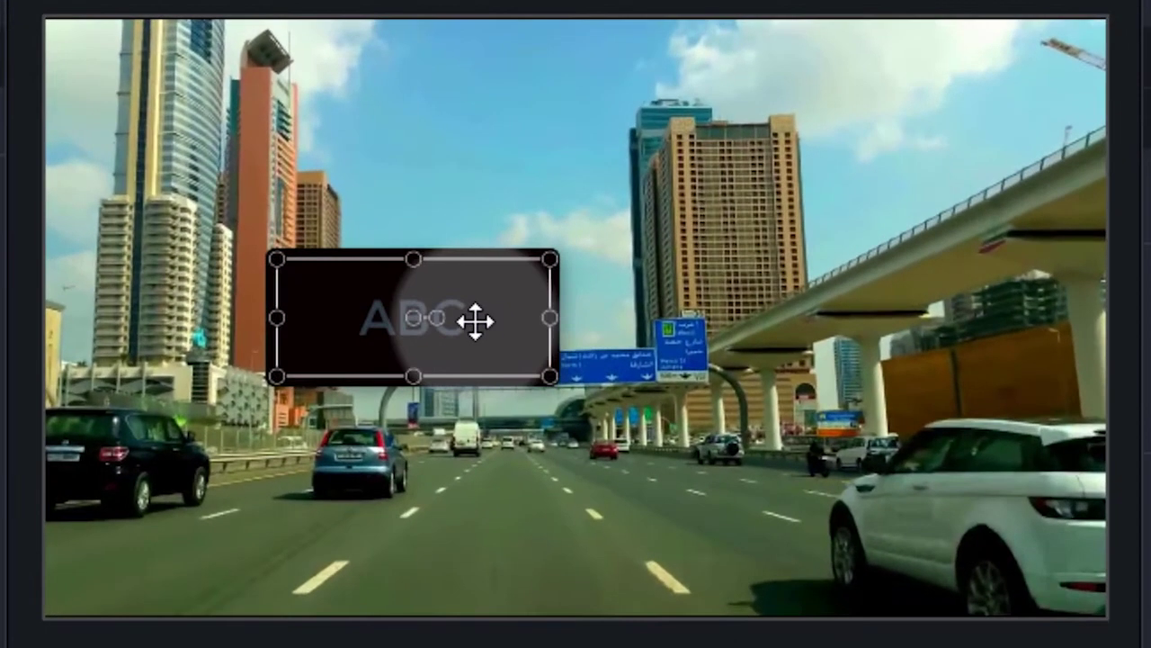
Delete the ABC placeholder text from the callout
double_click(539, 263)
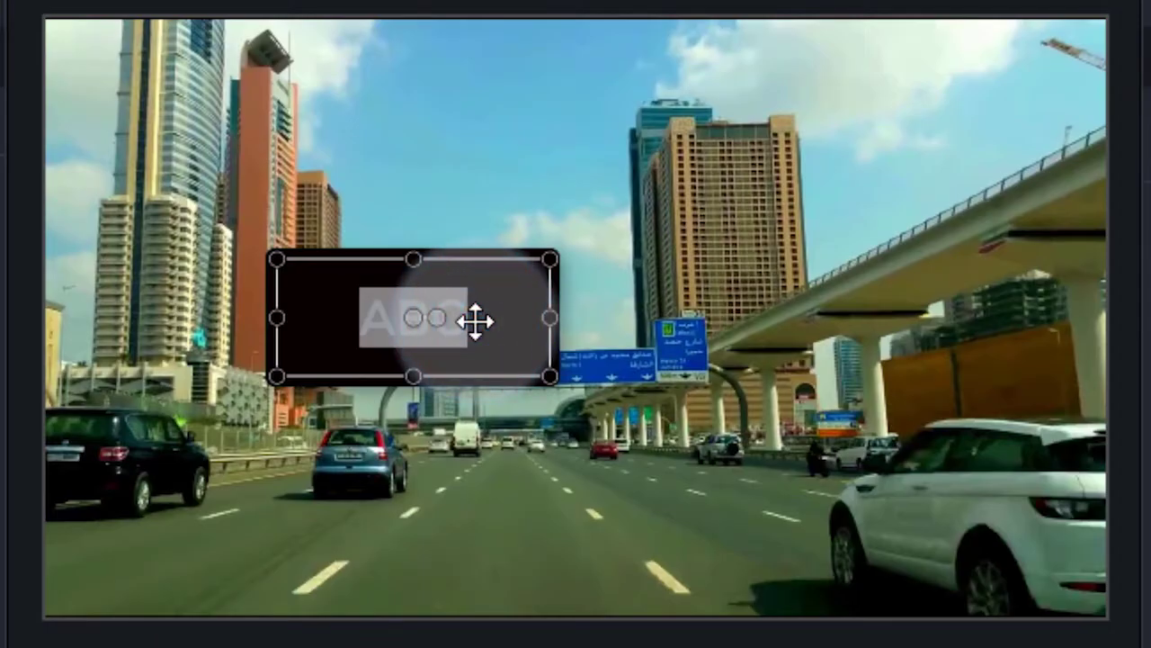
key(BackSpace)
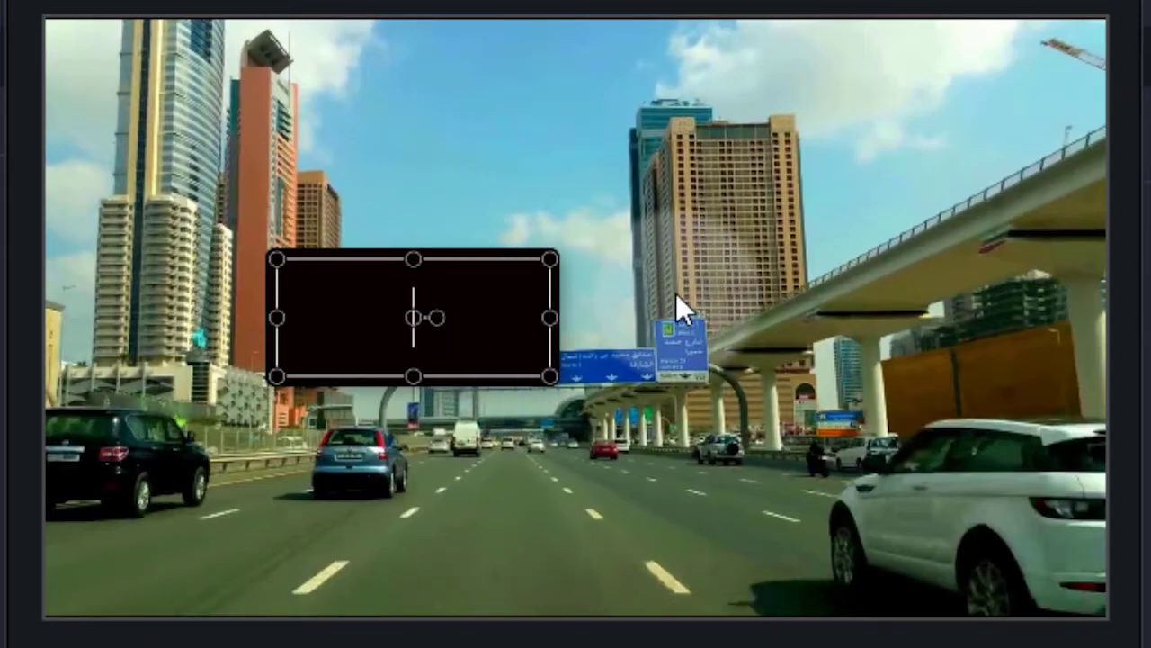
click(670, 155)
click(893, 223)
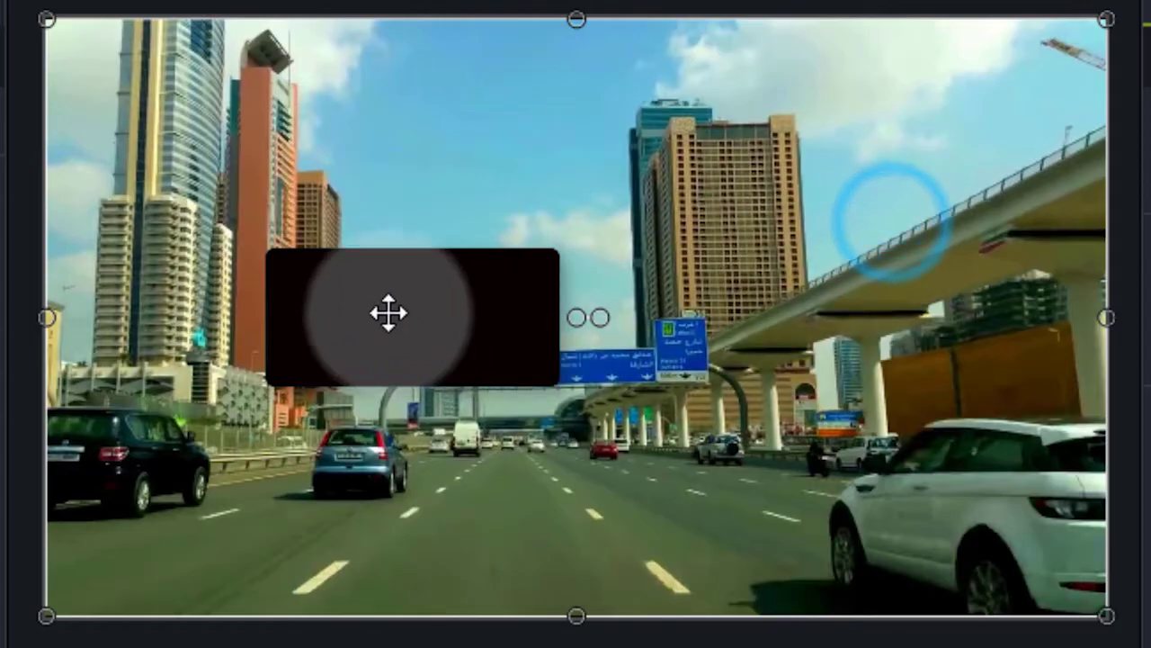
Stretch the black box to both frame edges and thin it into a top bar
click(442, 301)
drag(555, 317, 1125, 331)
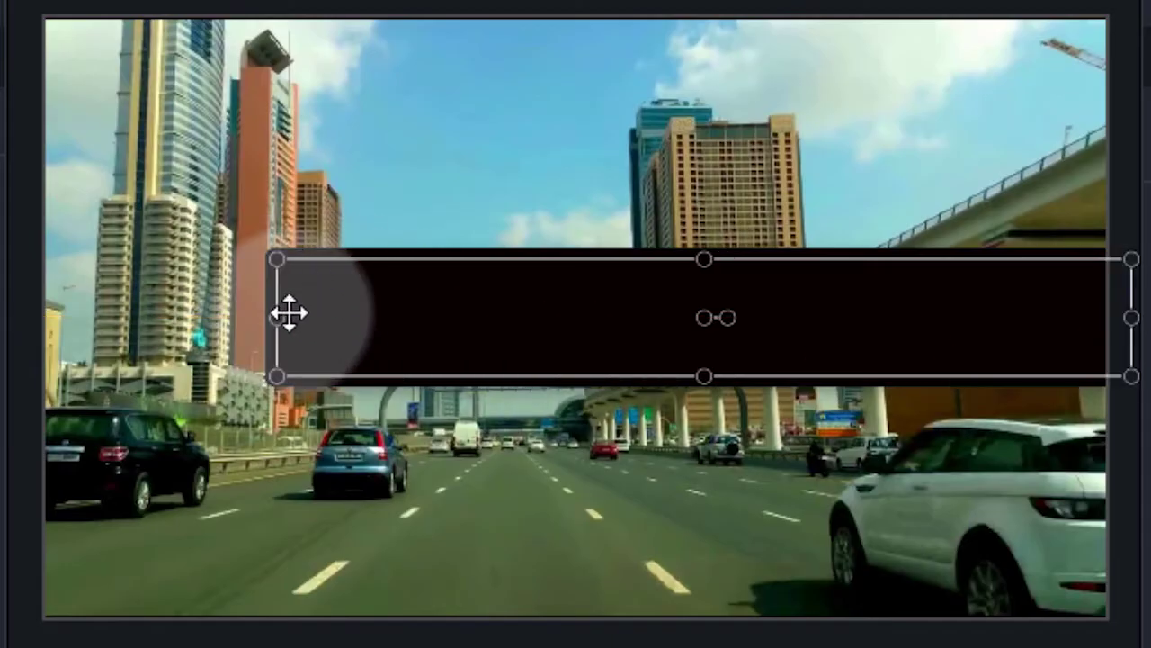
drag(270, 315, 9, 317)
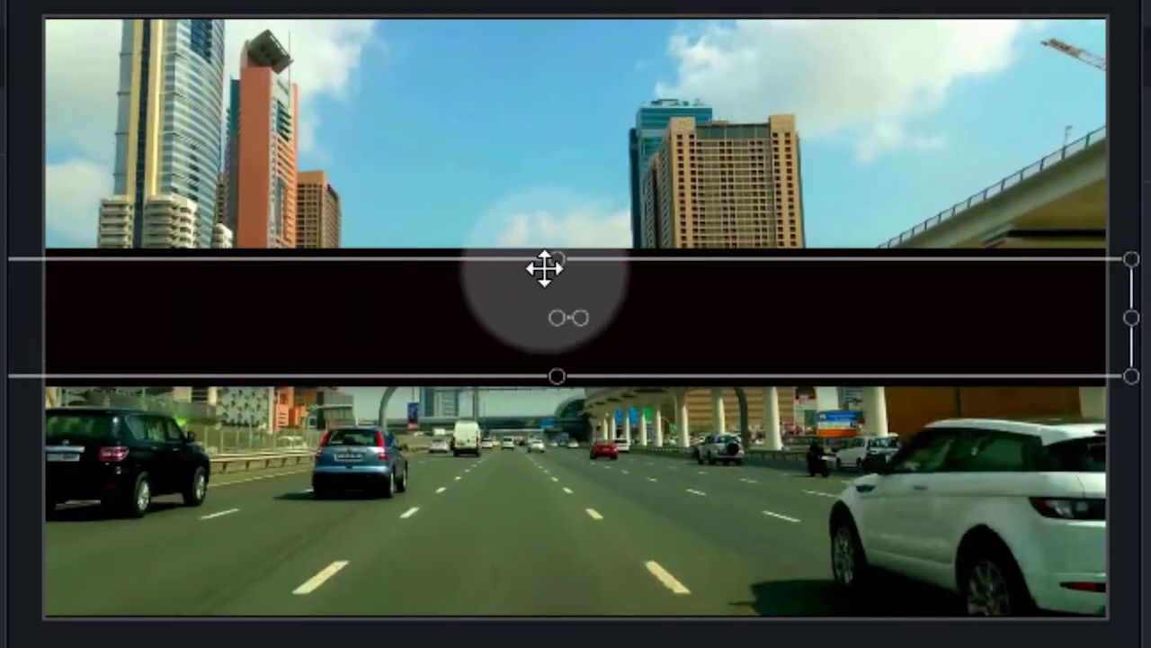
drag(554, 261, 553, 317)
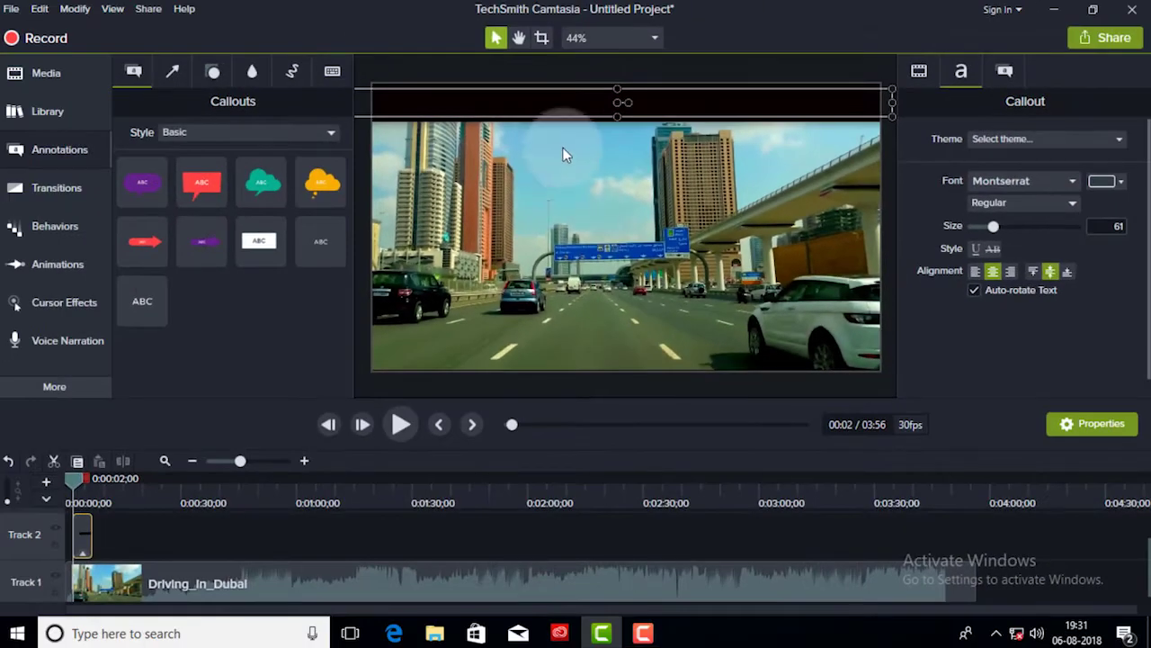
Copy and paste the black bar, then nudge the copy down to the frame's bottom edge
right_click(558, 103)
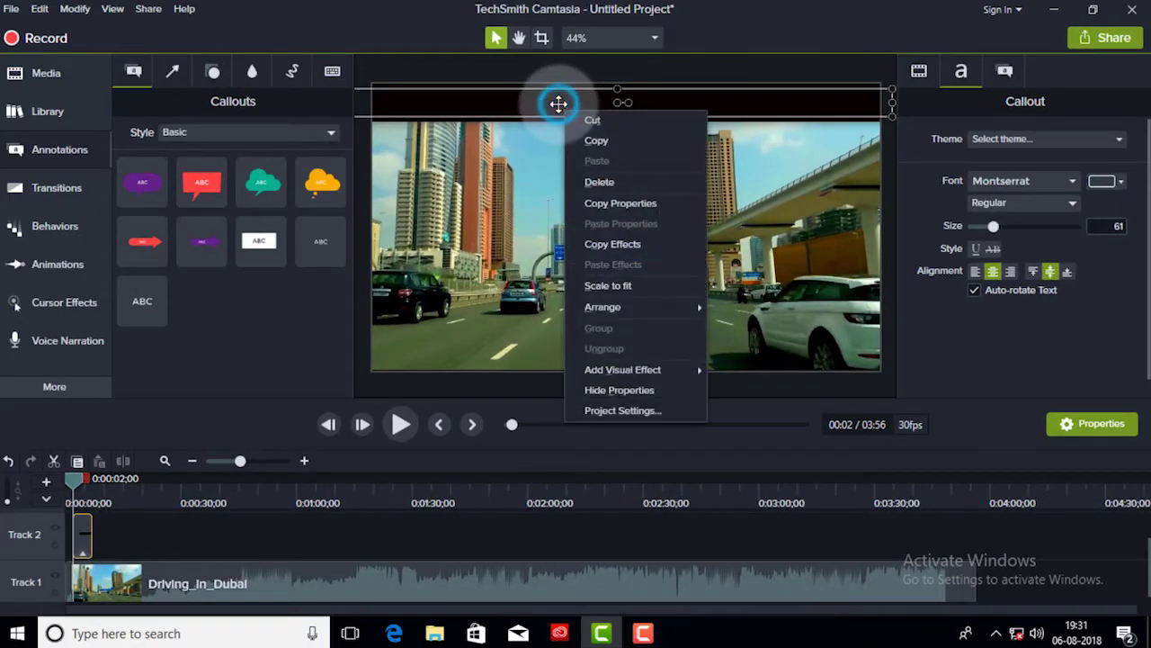
click(590, 139)
click(493, 349)
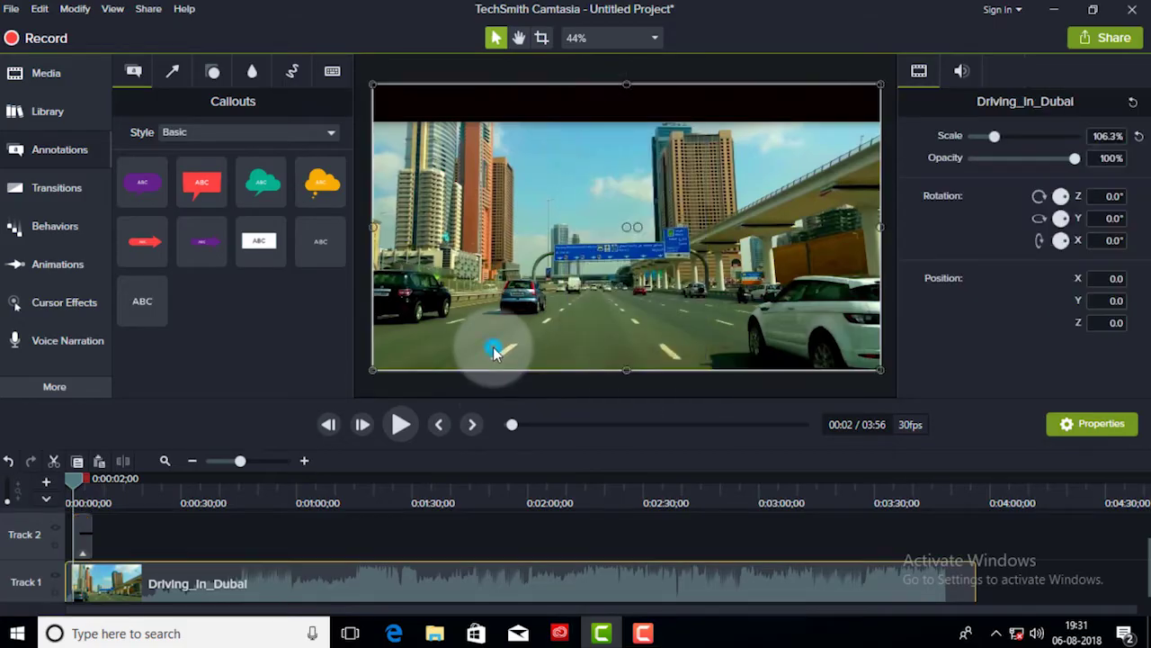
right_click(493, 349)
click(529, 72)
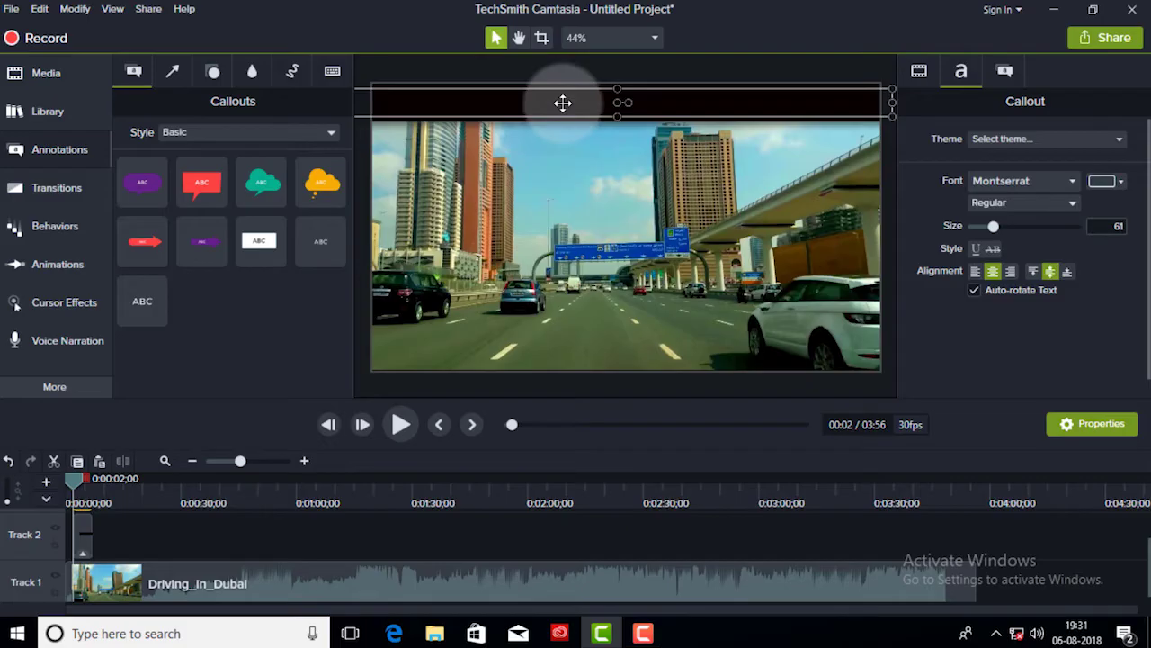
key(Down)
key(Down)
key(Down)
key(Down)
key(Down)
key(Down)
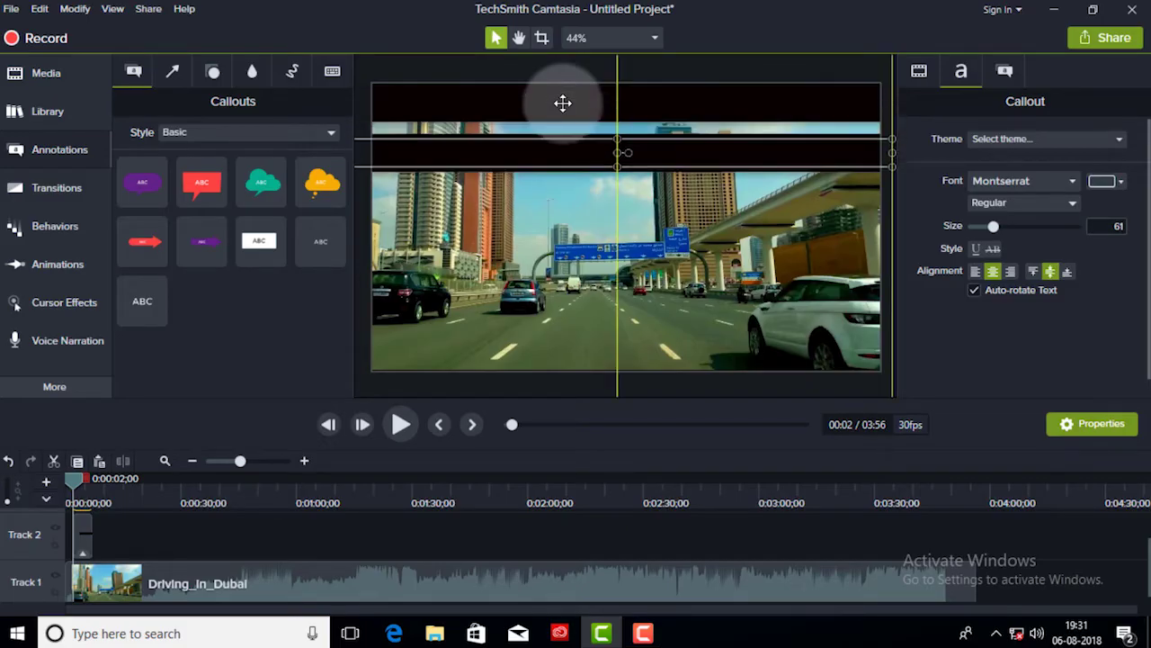
key(Down)
key(Down)
key(Down)
key(Down)
key(Down)
key(Down)
key(Down)
key(Down)
key(Down)
key(Down)
key(Down)
key(Down)
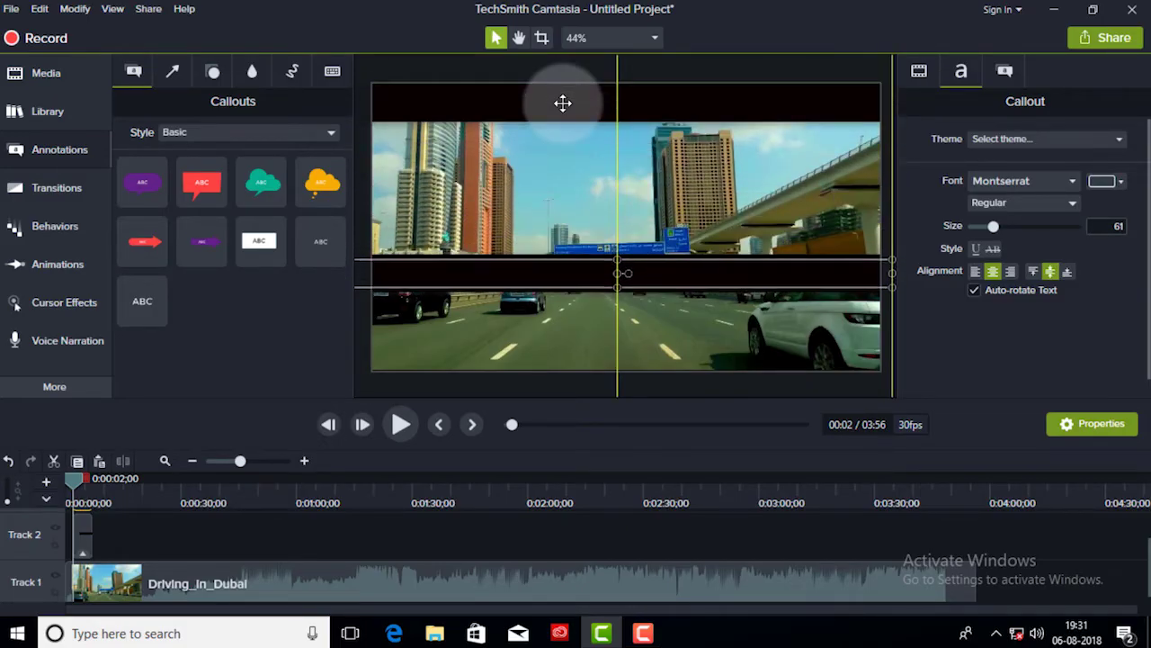
key(Down)
key(Down)
key(Down)
key(Down)
key(Down)
key(Down)
key(Down)
key(Down)
key(Down)
key(Down)
key(Down)
key(Down)
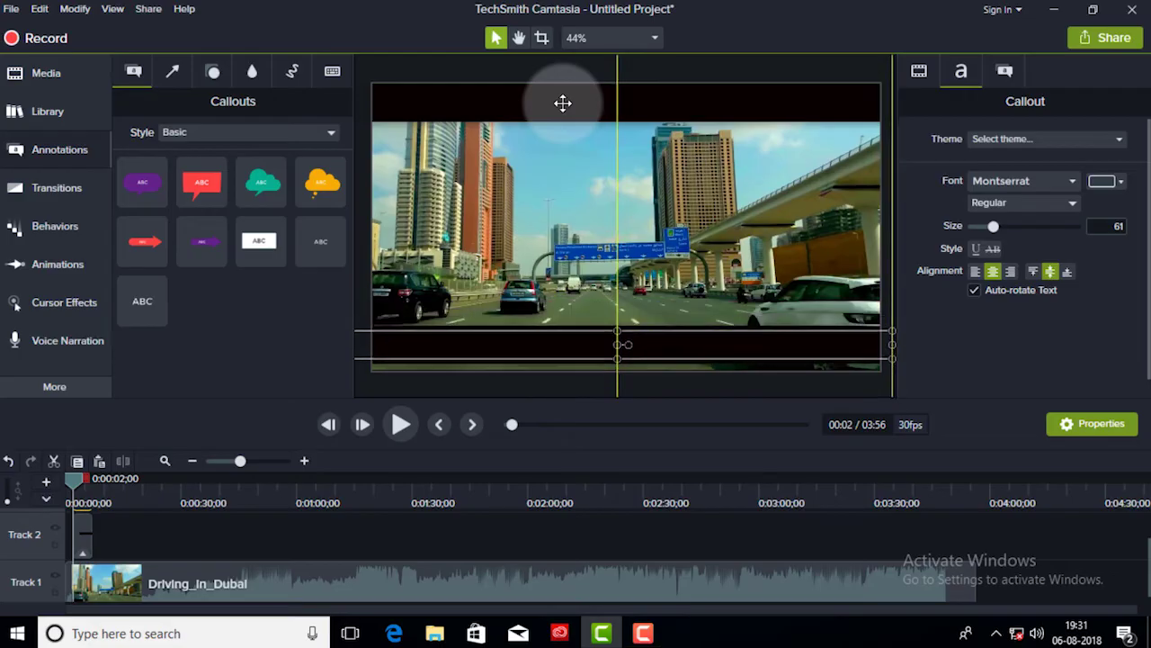
key(Down)
key(Down)
key(Down)
key(Down)
key(Down)
key(Down)
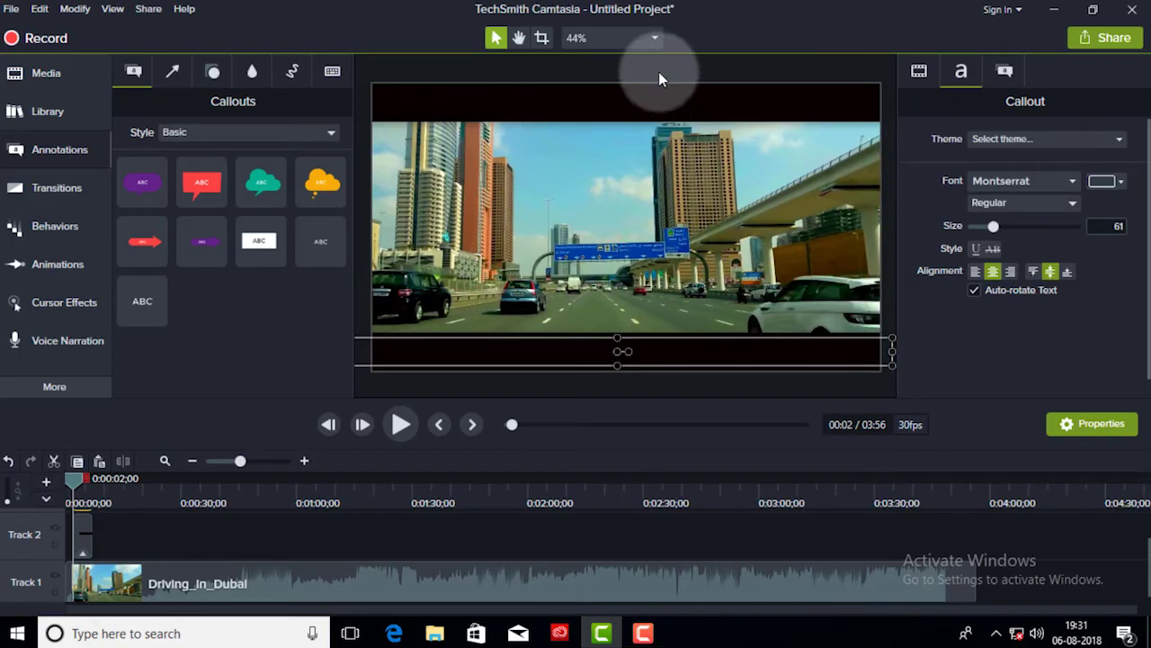
click(621, 171)
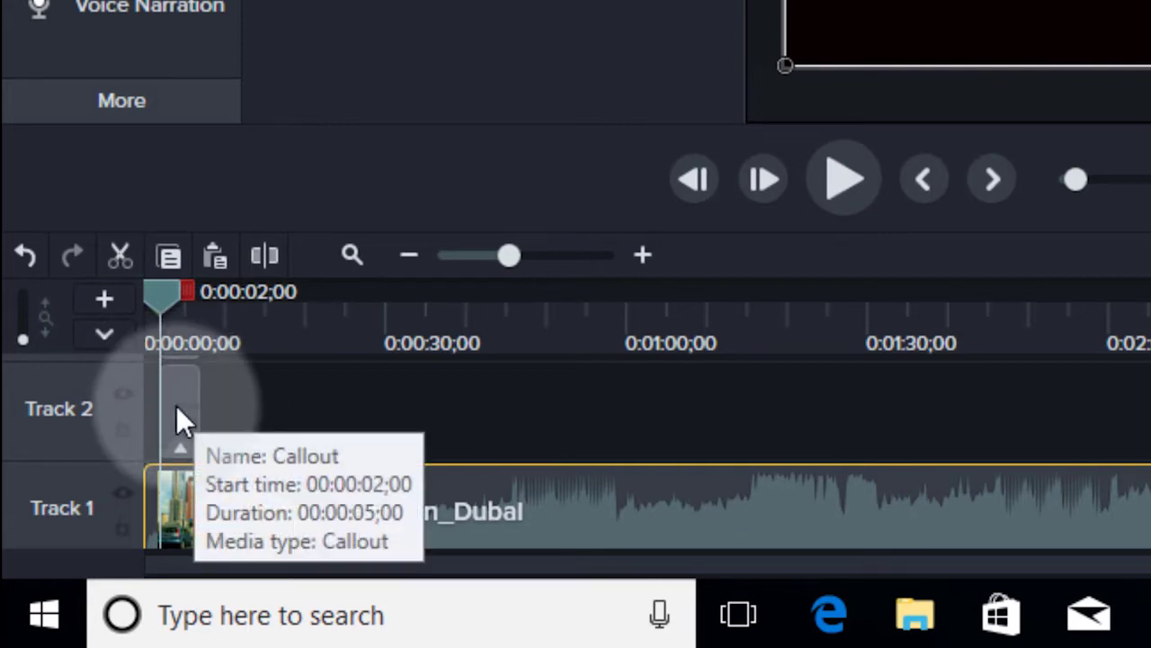
click(172, 405)
Extend the Track 2 and Track 3 bar callouts to the end of the video
mouse_move(183, 413)
mouse_down()
mouse_move(1009, 576)
mouse_move(969, 580)
mouse_up()
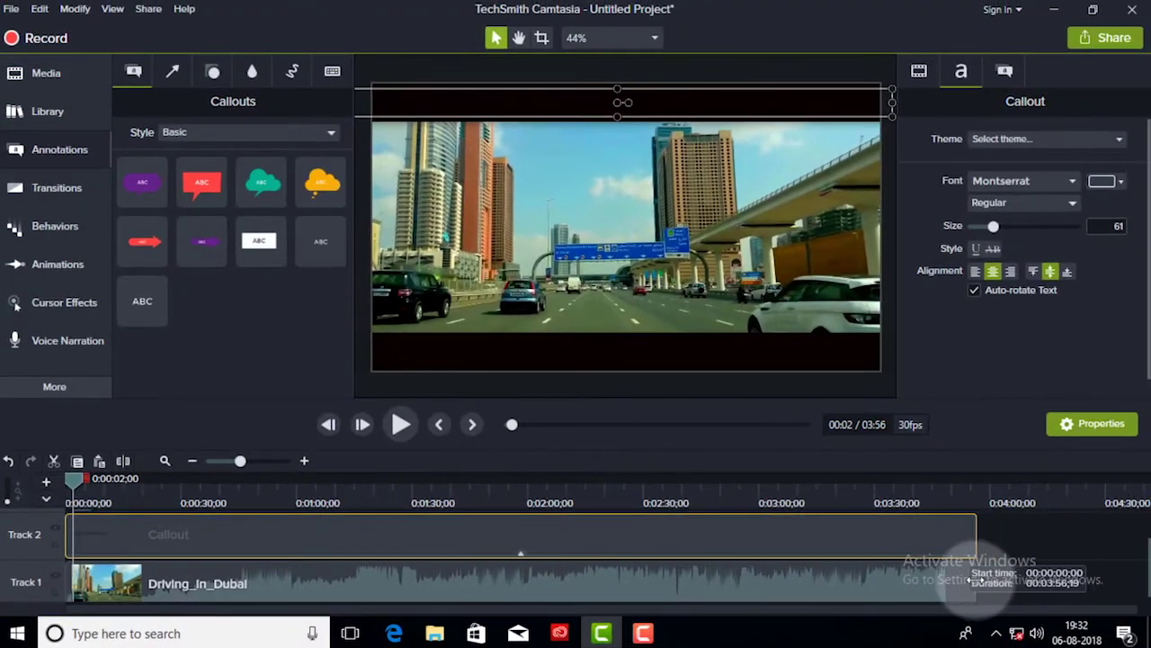
scroll(360, 533, up, 2)
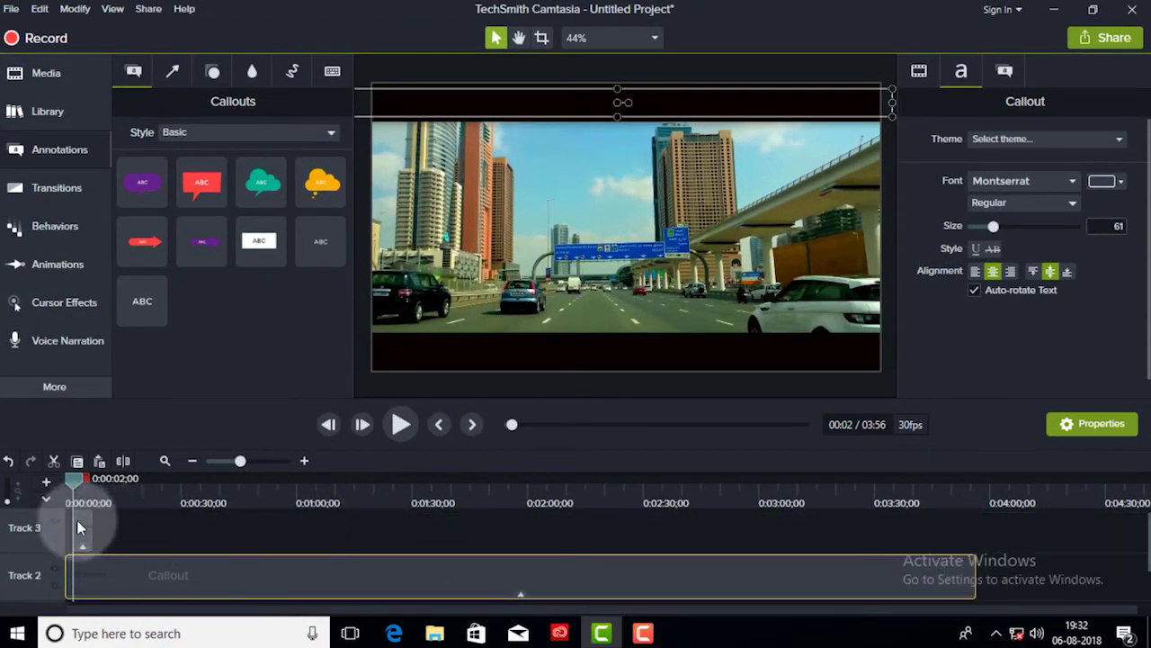
click(78, 523)
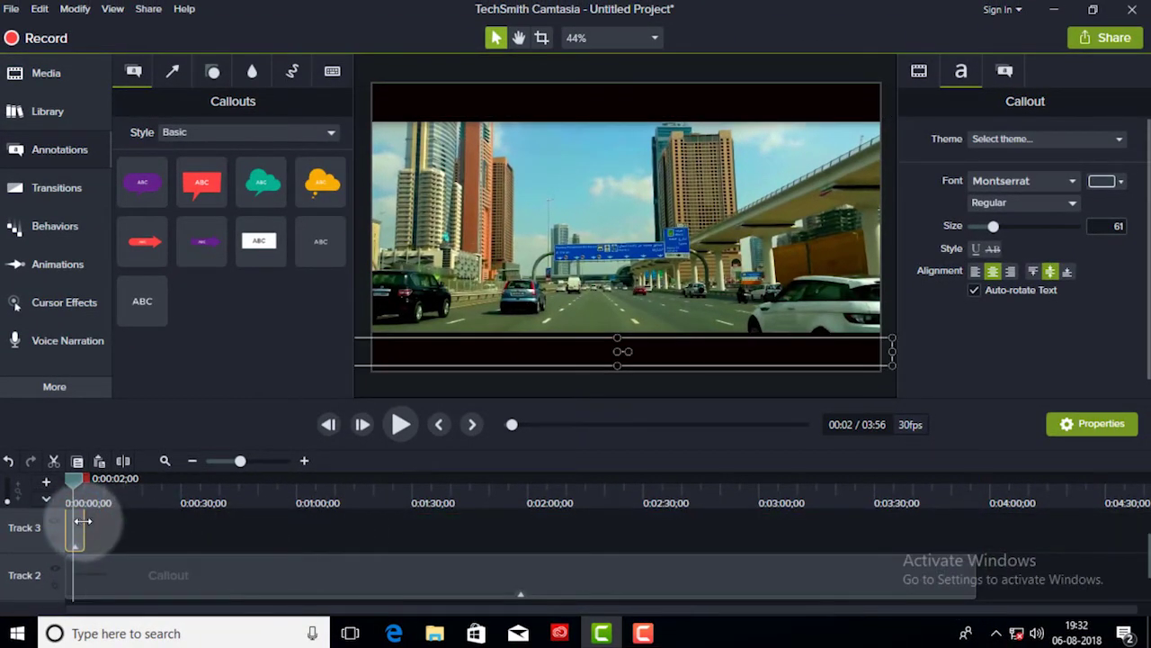
drag(85, 520, 962, 530)
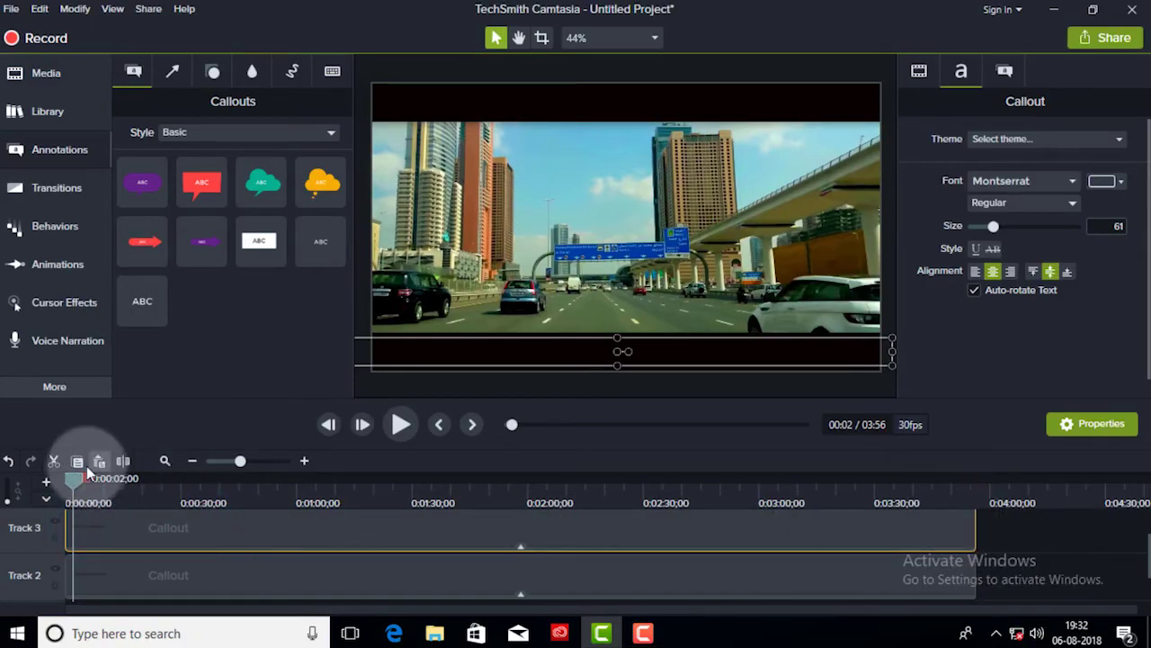
Preview the video from the start with both letterbox bars
click(330, 423)
click(401, 424)
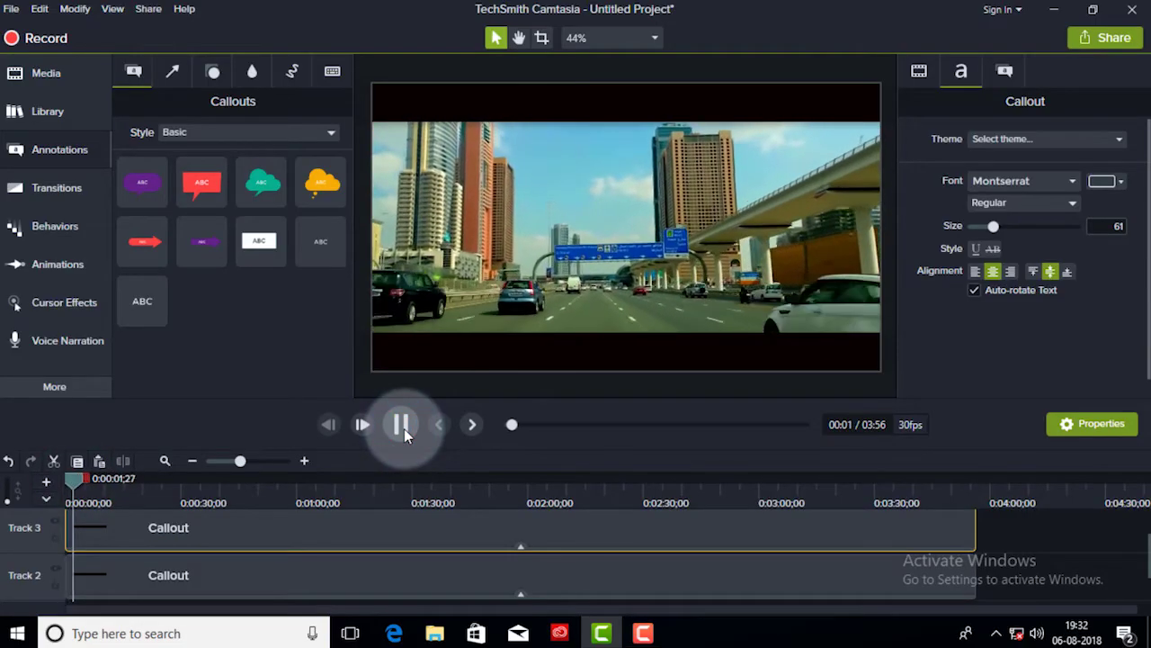
click(403, 428)
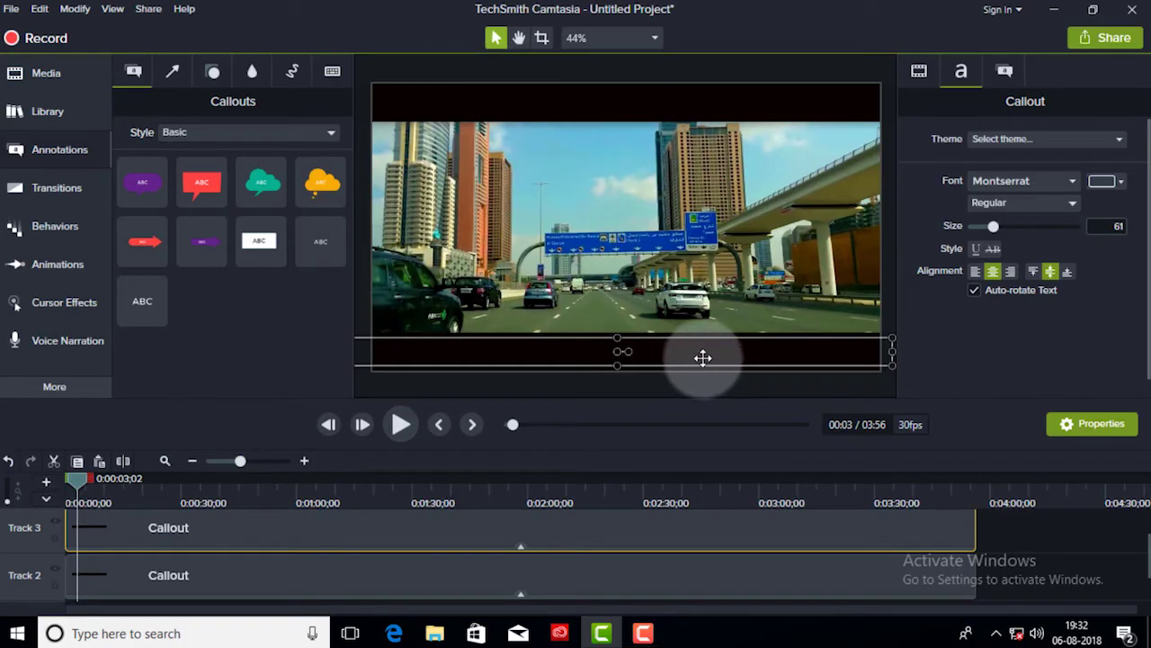
Delete both bar callouts from Tracks 2 and 3 and show the Media Bin
click(360, 380)
drag(1024, 537, 297, 563)
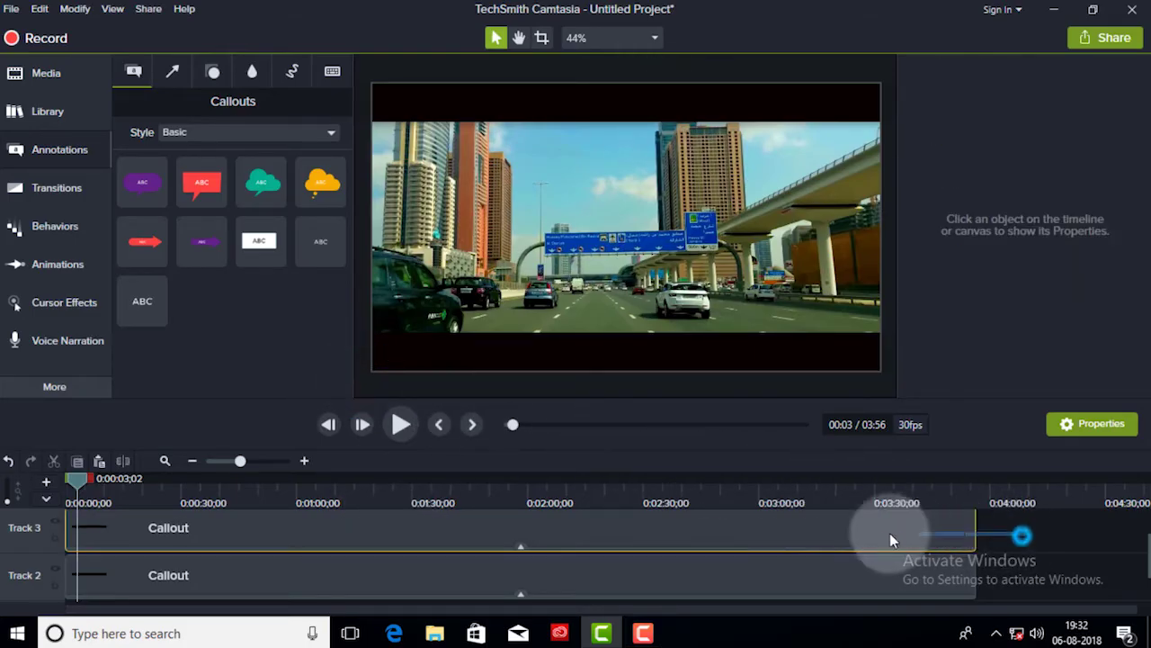
right_click(262, 561)
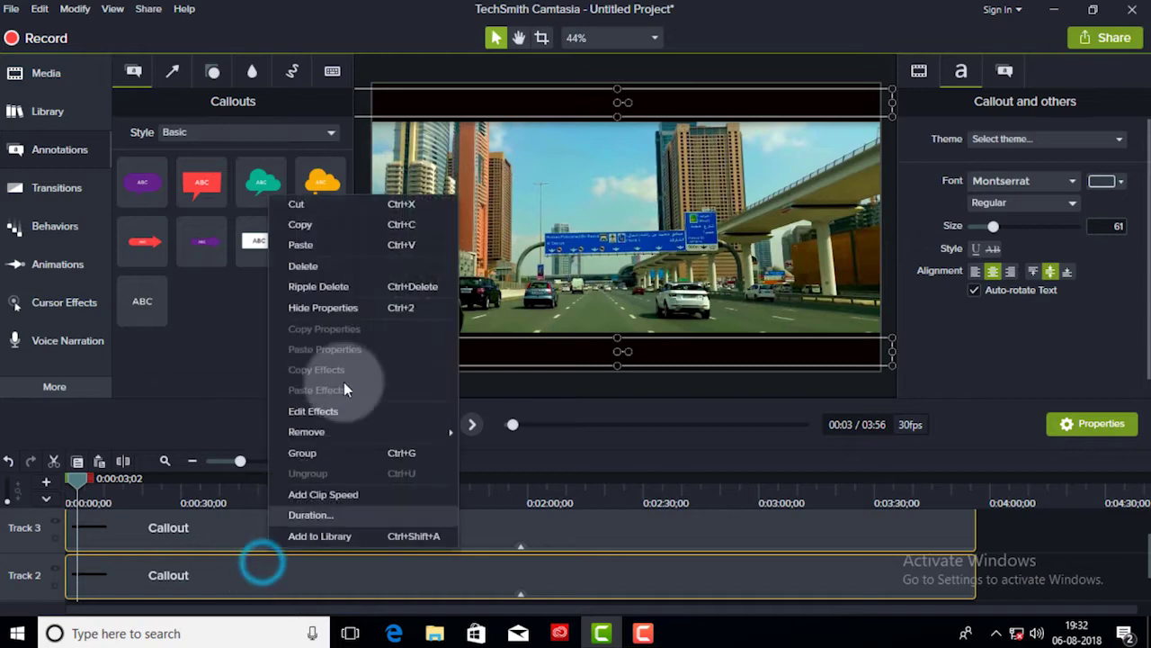
click(315, 274)
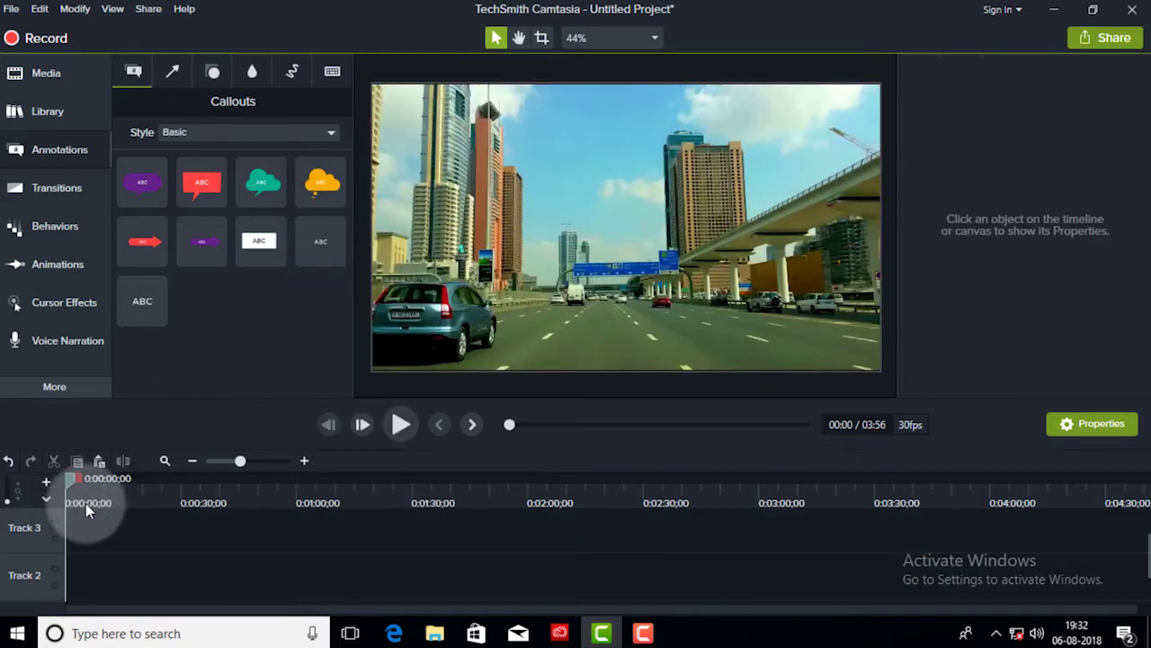
click(52, 77)
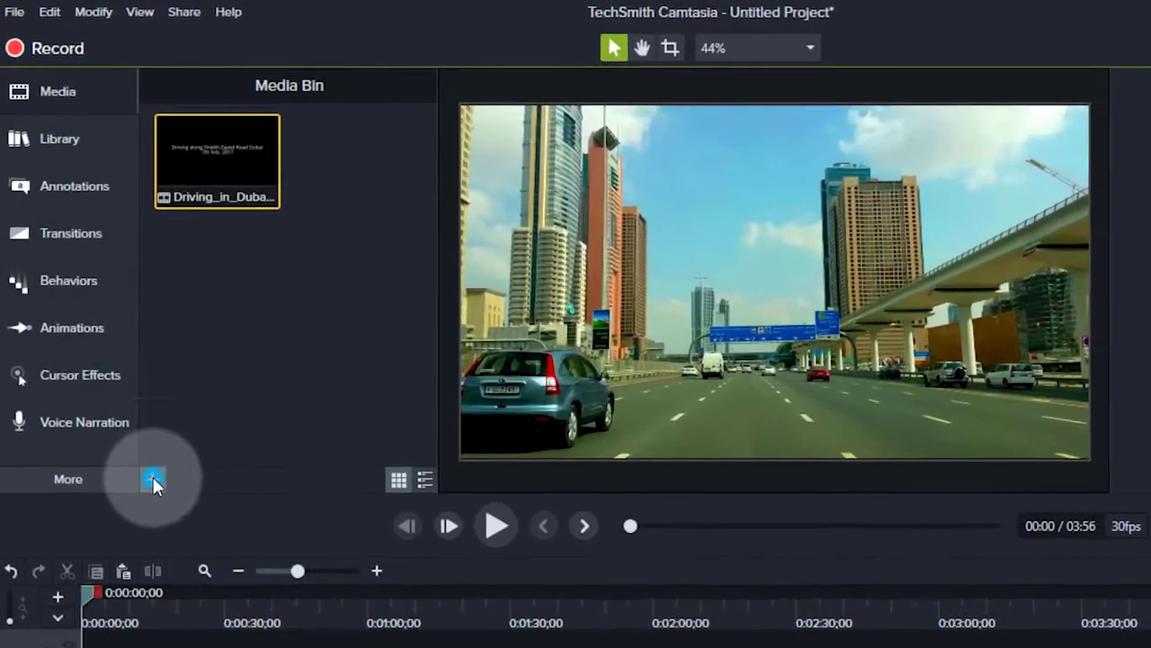
Import HD-to-Cinema-transparent.png into the Media Bin
click(123, 388)
click(177, 433)
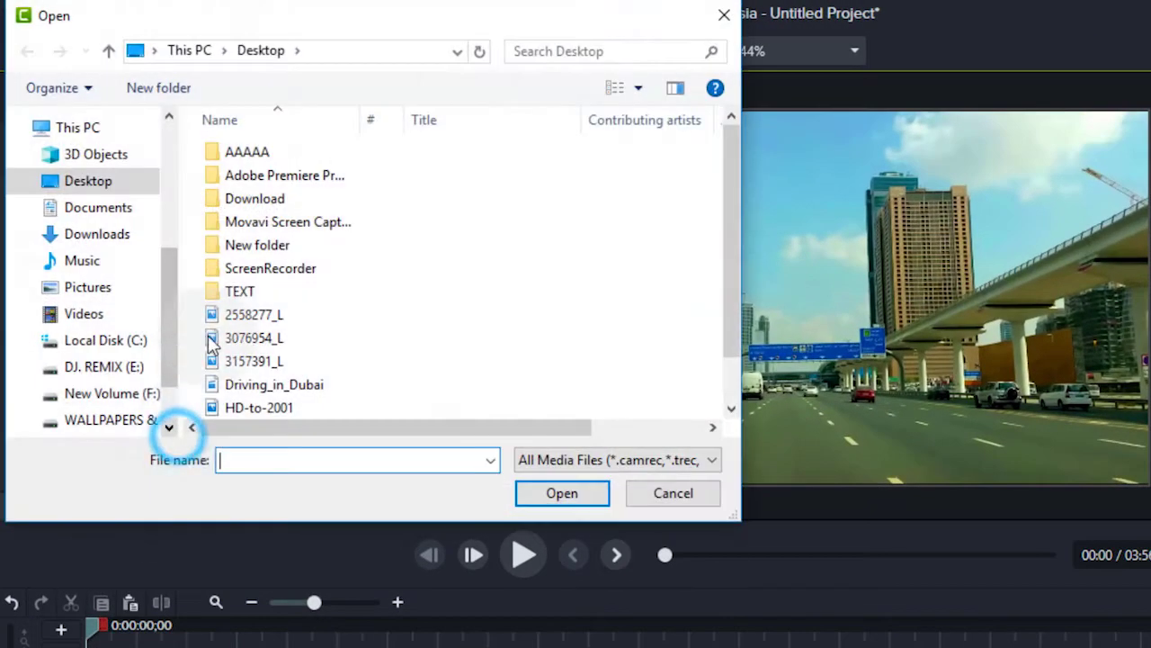
scroll(290, 344, down, 1)
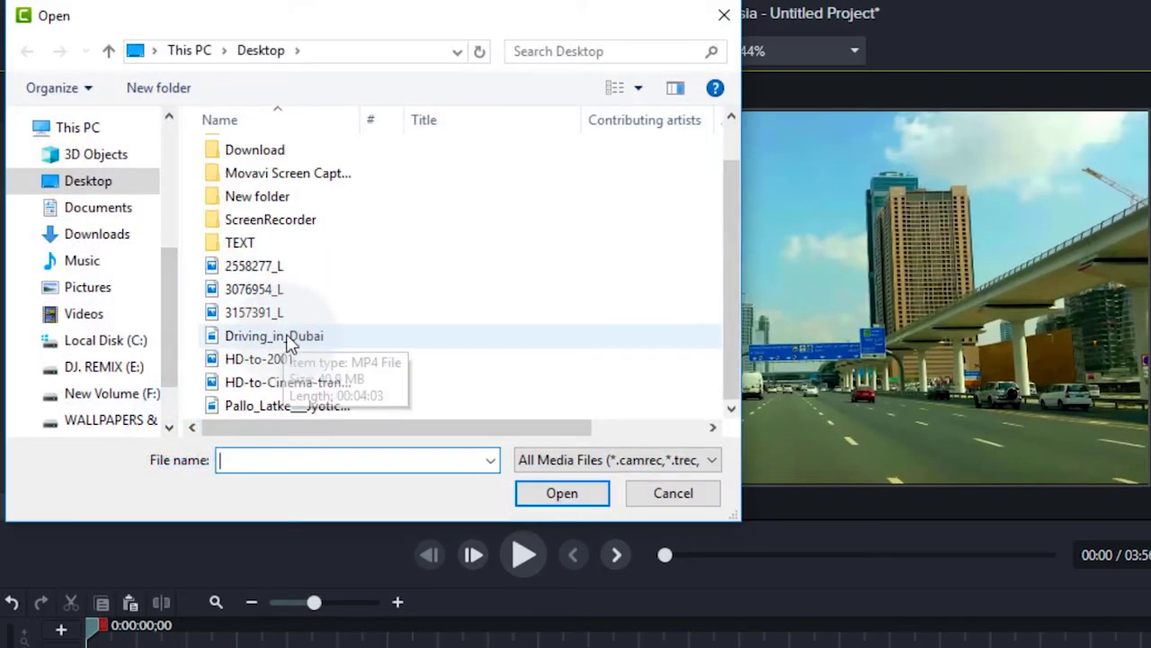
click(229, 364)
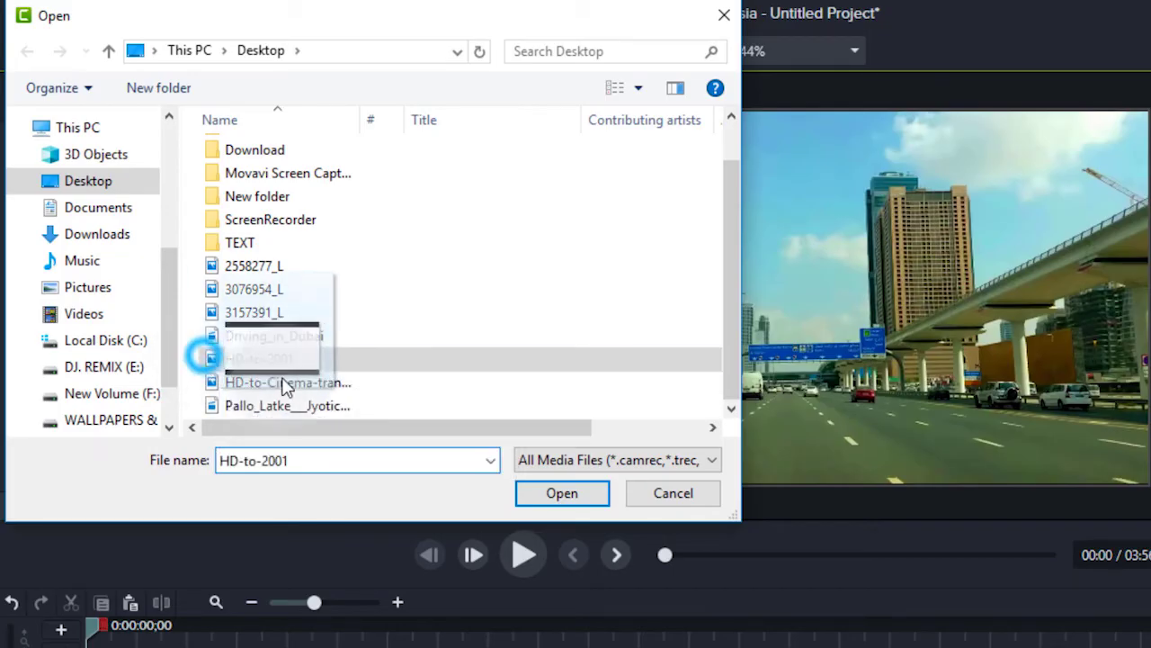
click(242, 385)
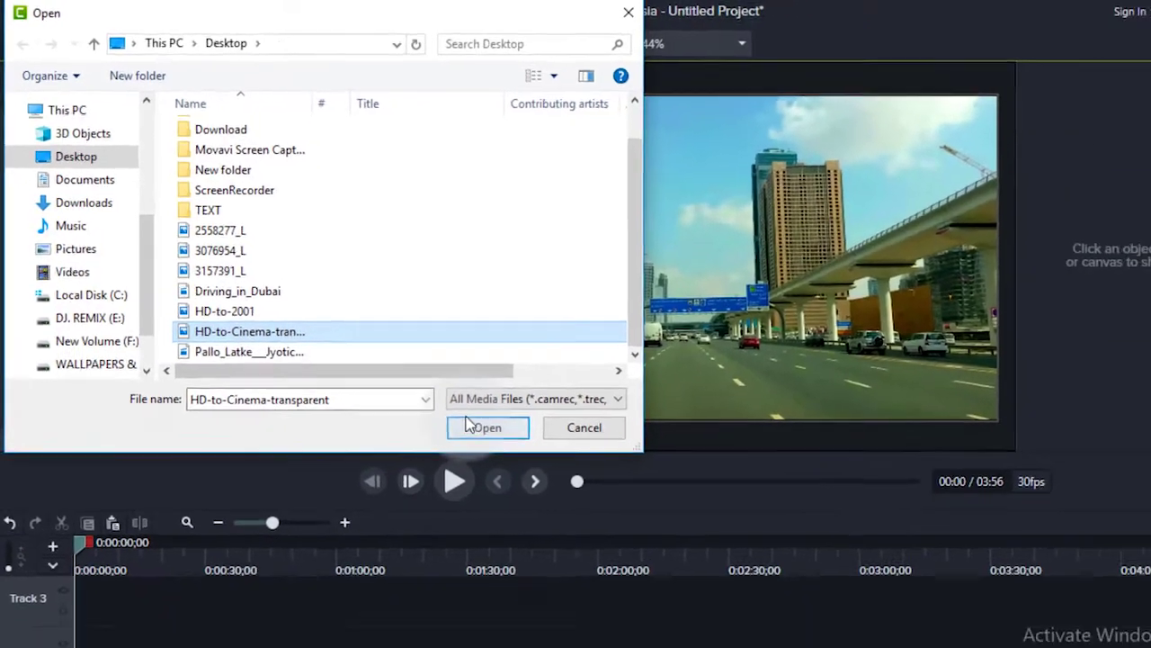
click(467, 424)
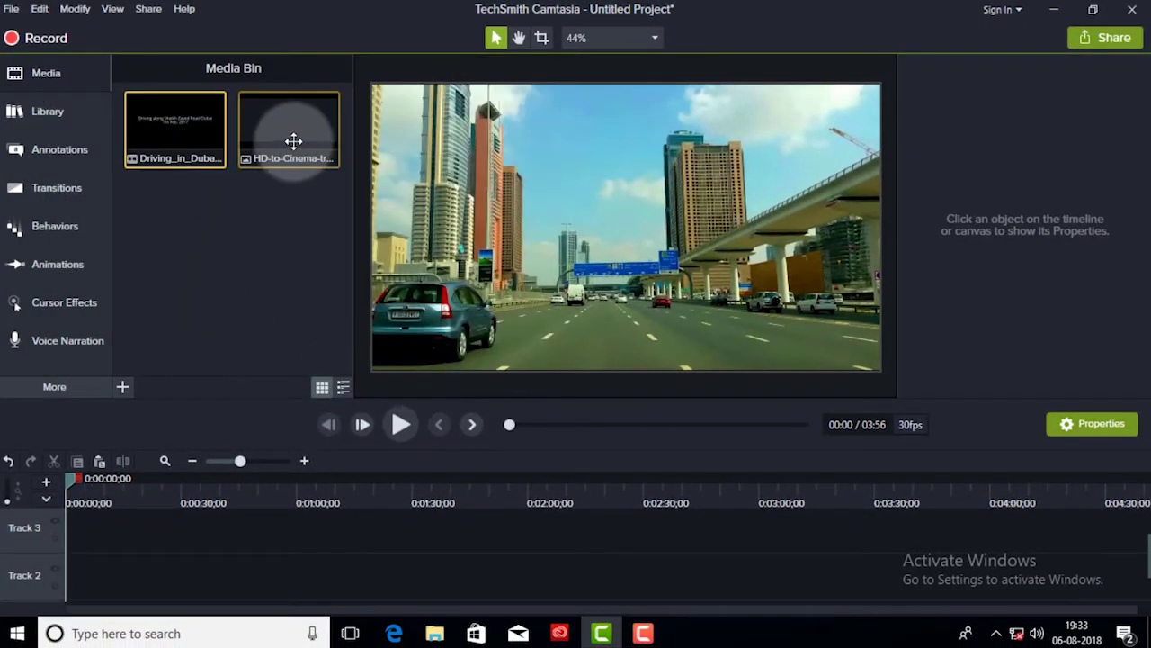
Preview HD-to-Cinema-transparent on Track 2 stretched to 3:56, then delete that clip
drag(294, 120, 89, 577)
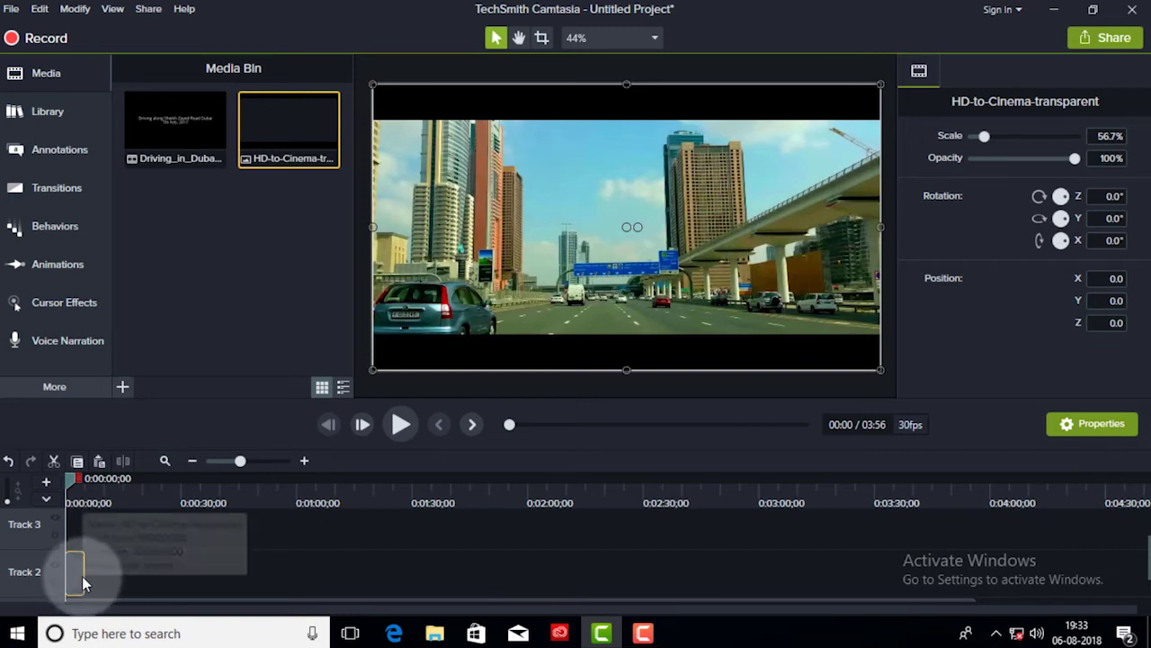
drag(85, 571, 978, 559)
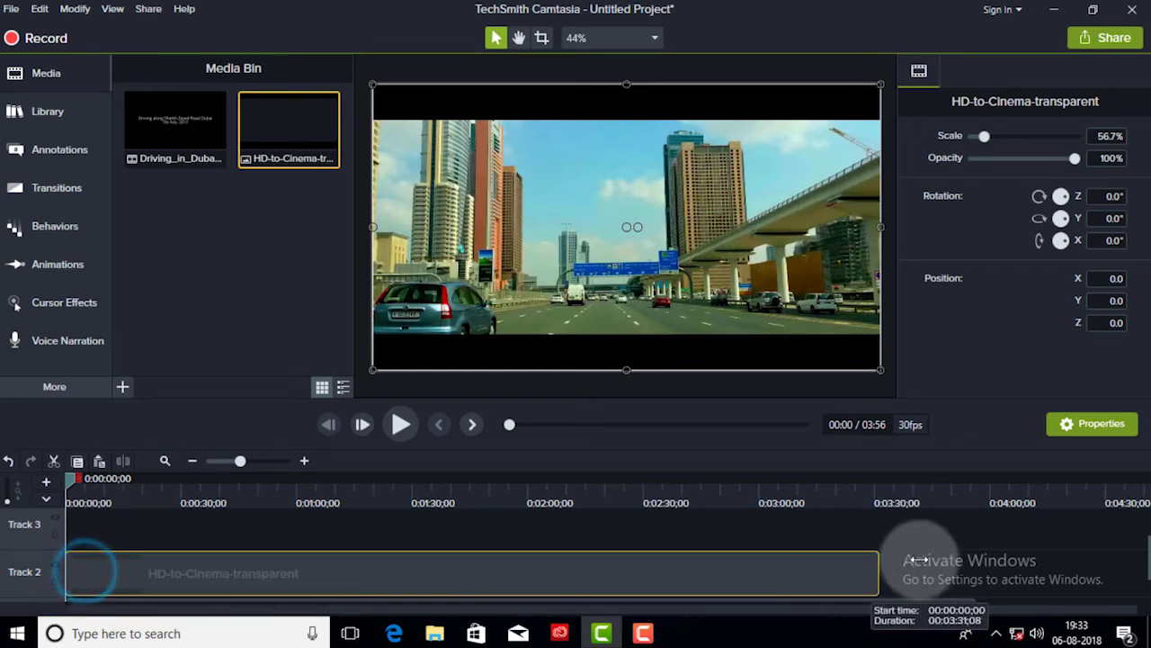
click(401, 425)
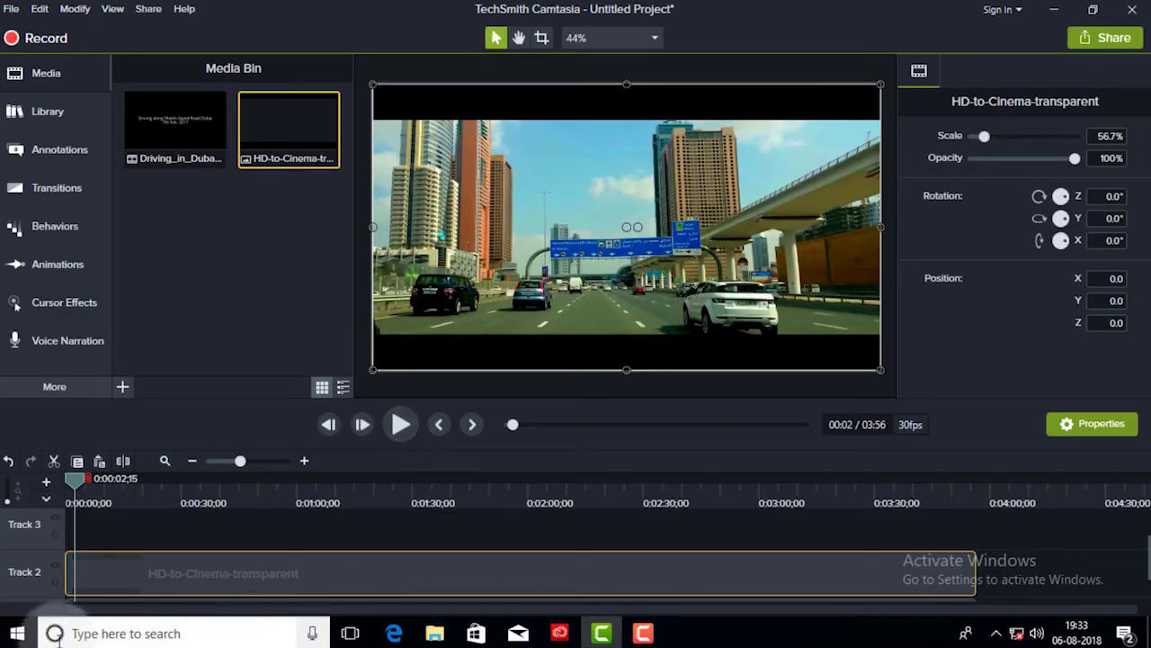
right_click(210, 573)
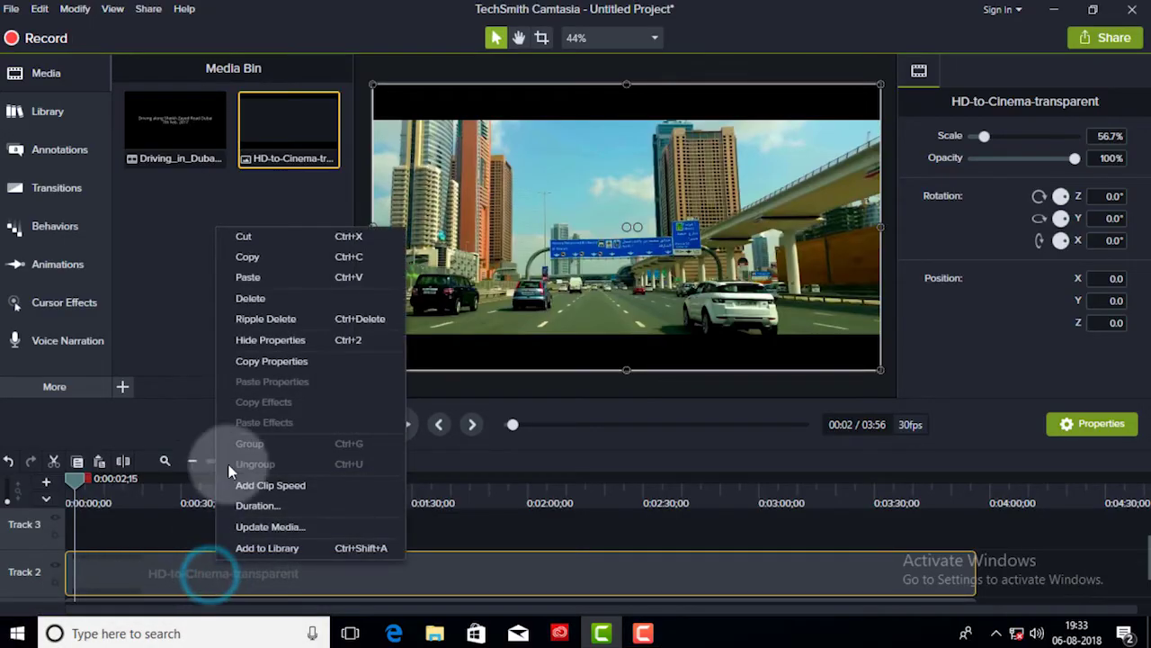
click(251, 299)
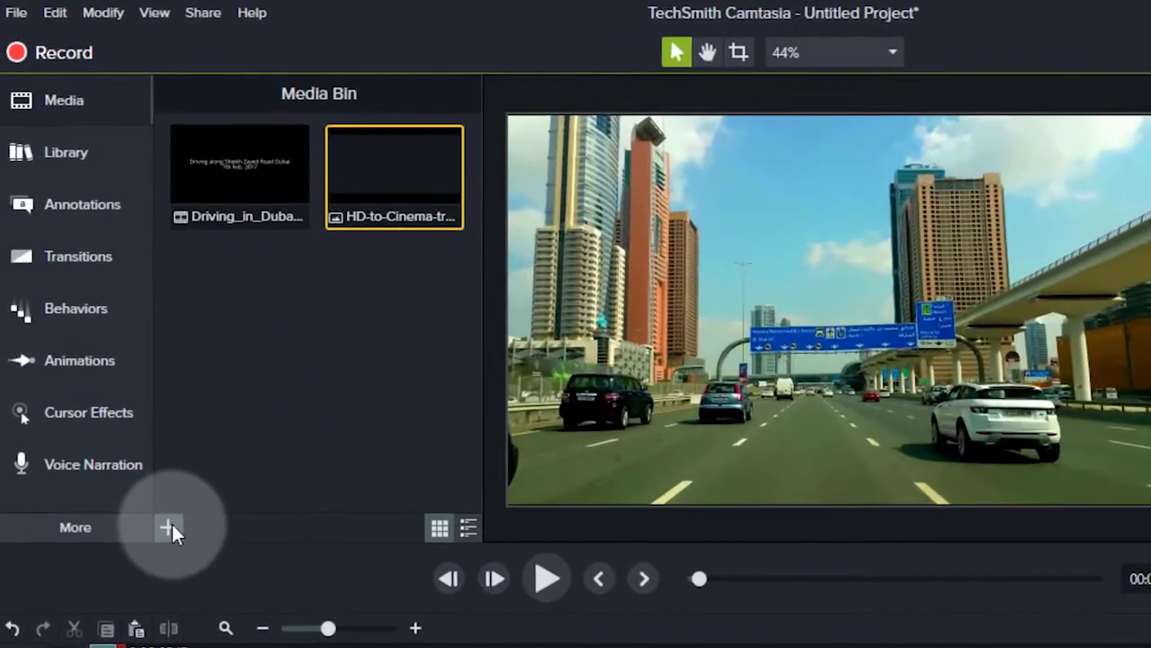
Import the HD-to-2001 image into the Media Bin
click(129, 405)
click(187, 472)
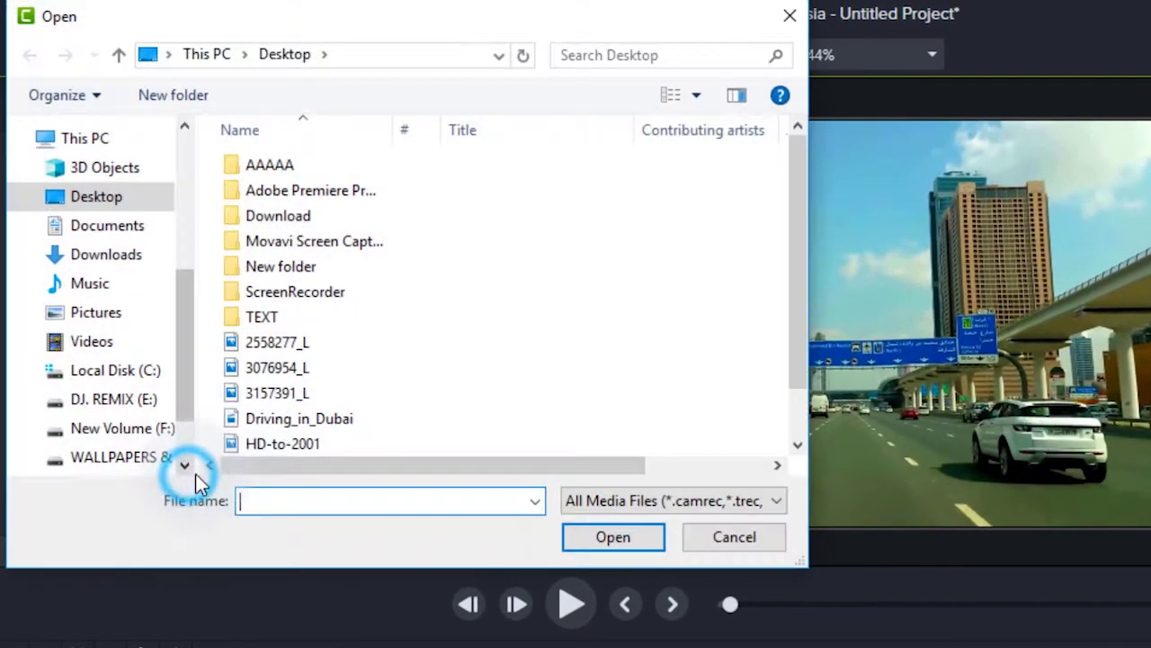
click(260, 441)
drag(261, 444, 279, 478)
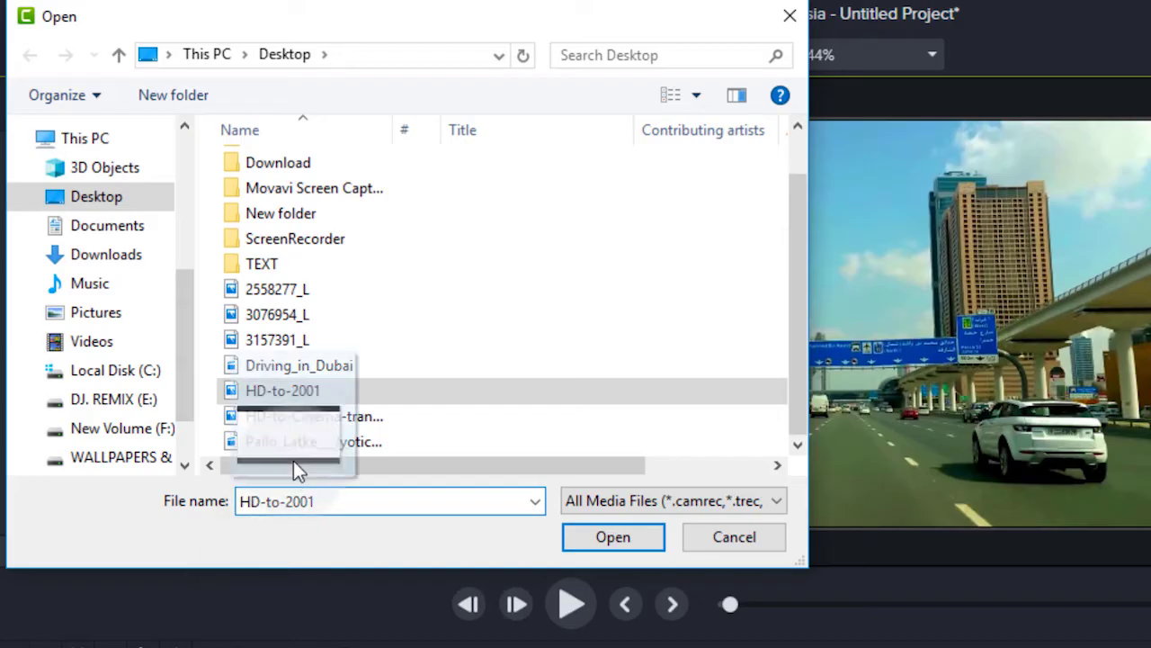
drag(279, 479, 298, 389)
click(612, 536)
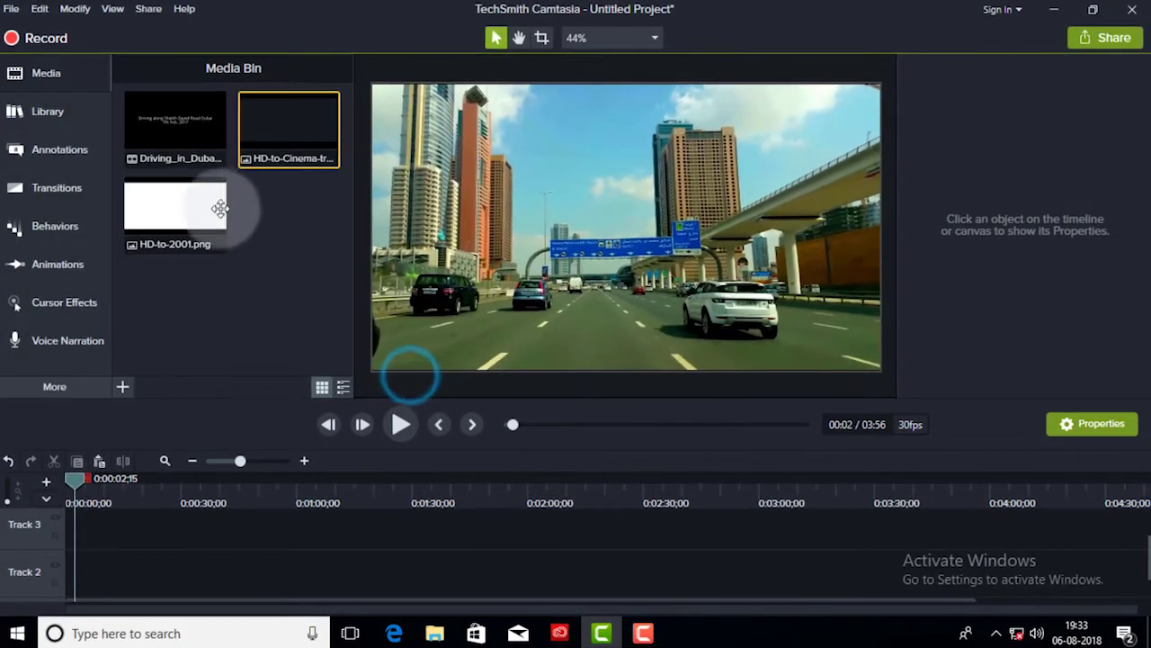
Place HD-to-2001.png on Track 2 at the start and stretch it to about 3:56
mouse_move(175, 216)
mouse_down()
mouse_move(88, 572)
mouse_move(78, 571)
mouse_up()
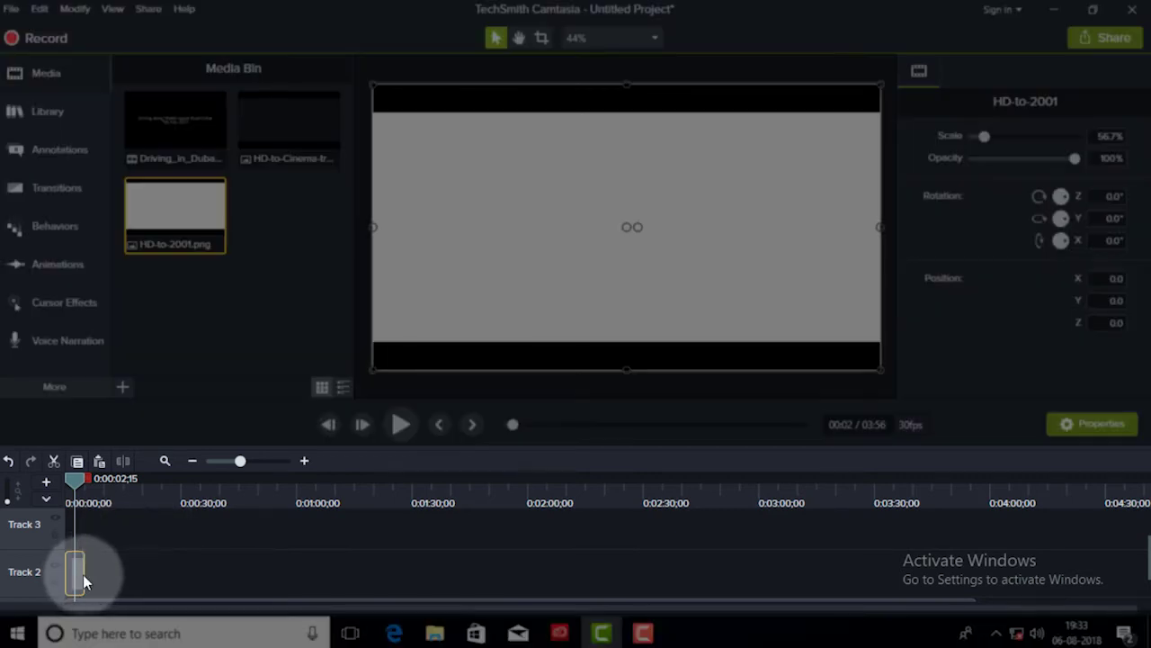
mouse_move(83, 574)
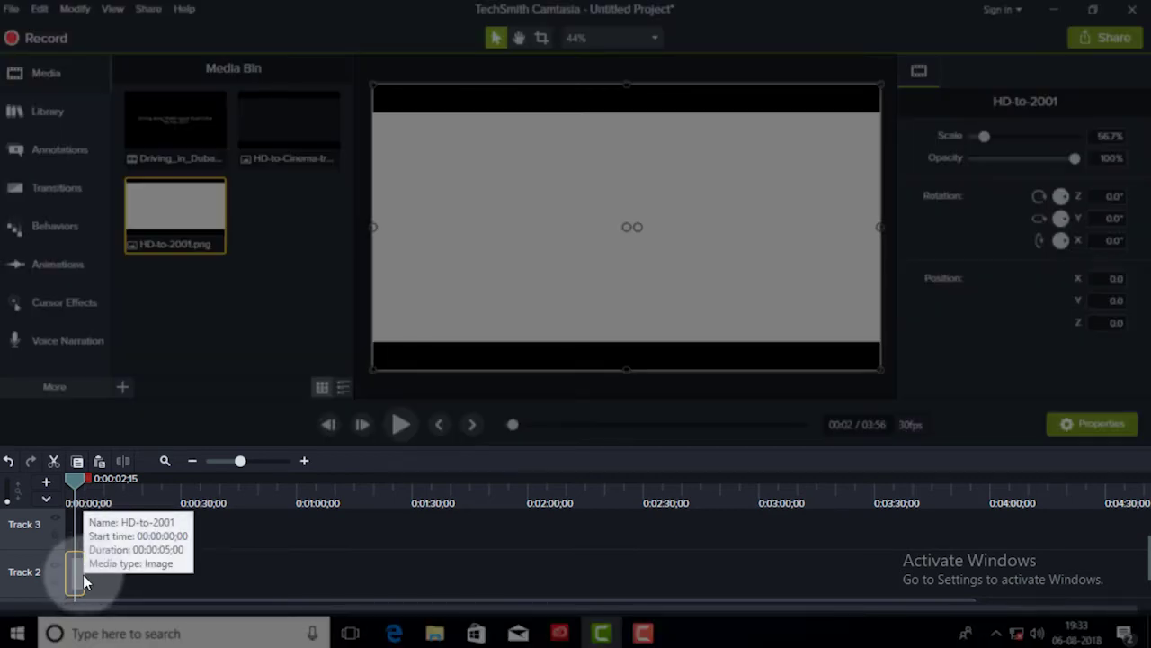
mouse_move(82, 574)
mouse_down()
mouse_move(810, 614)
mouse_move(84, 519)
mouse_move(945, 532)
mouse_up()
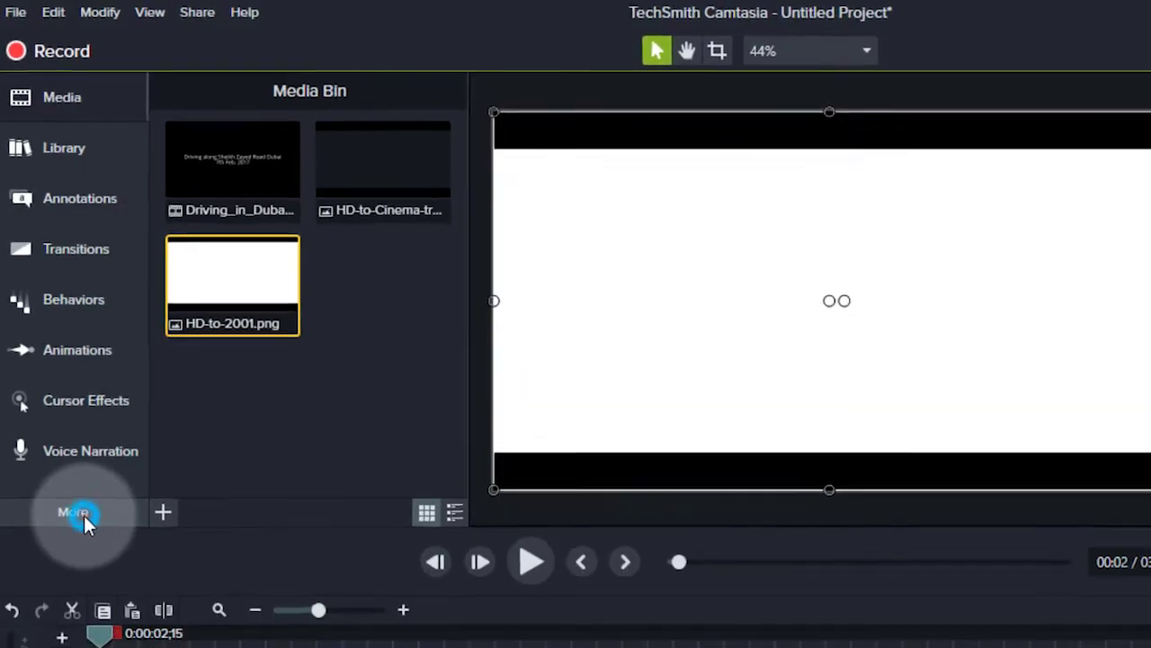
Apply Remove a Color to the HD-to-2001 clip, sampling the white centre with the eyedropper
click(99, 615)
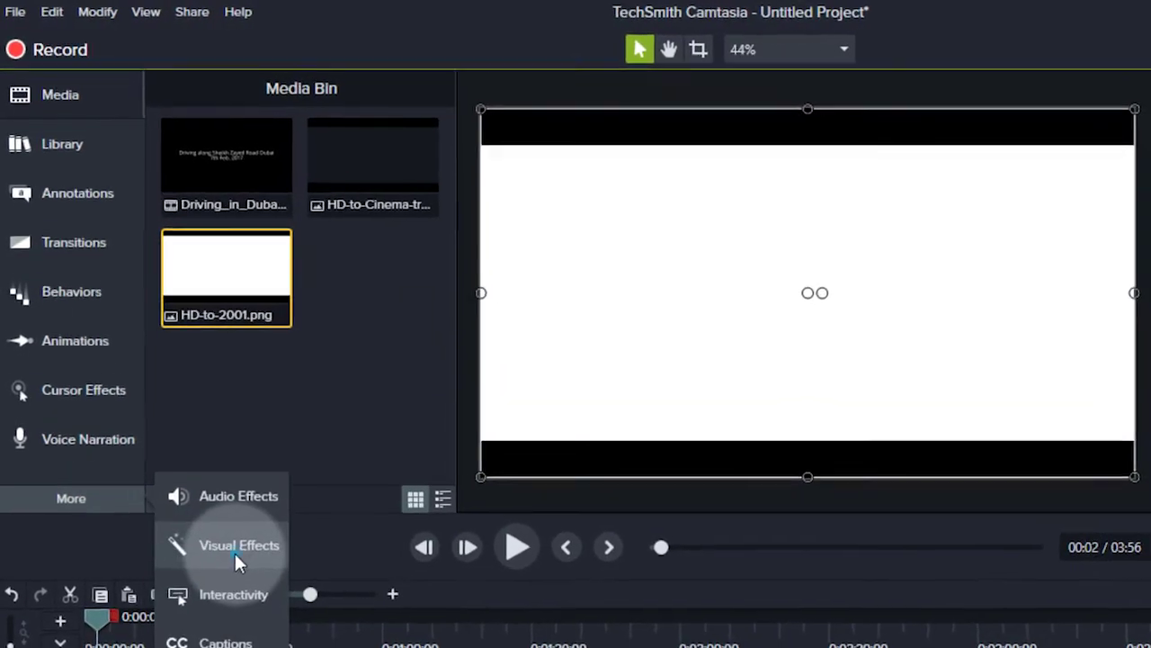
click(236, 550)
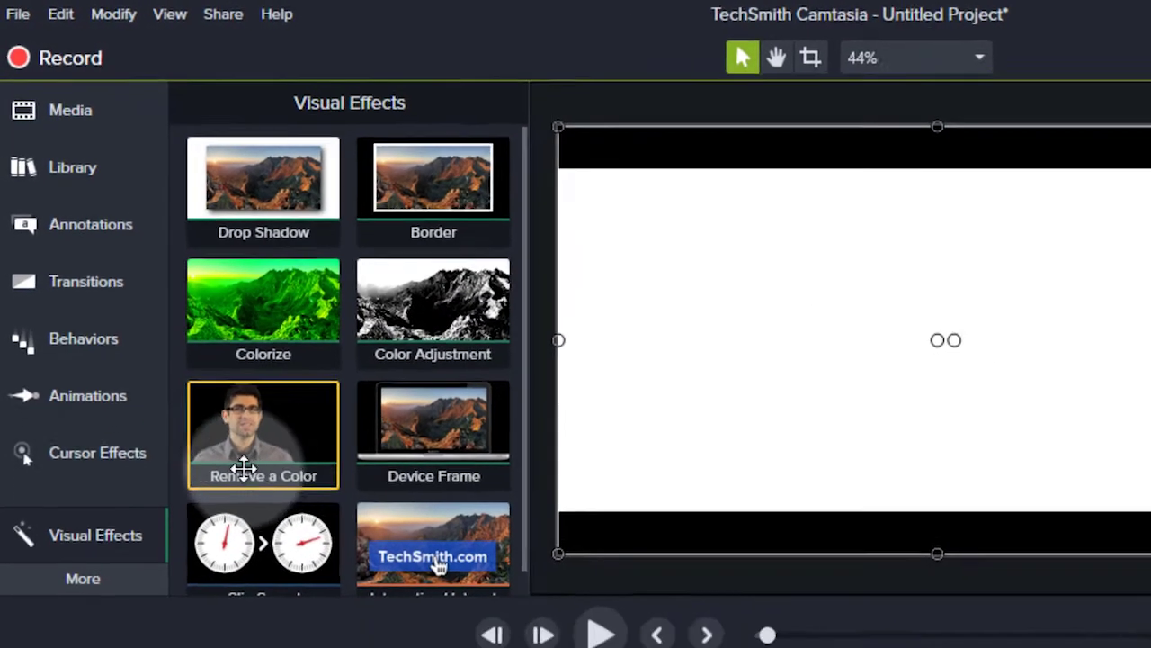
drag(164, 310, 112, 519)
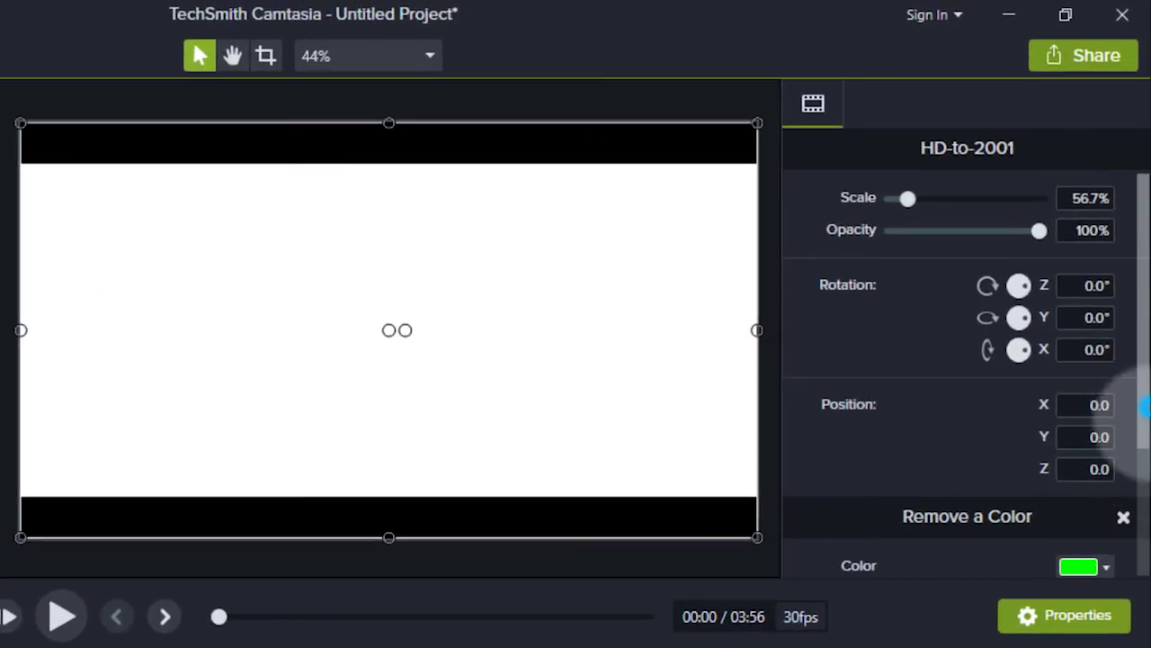
scroll(1145, 406, down, 3)
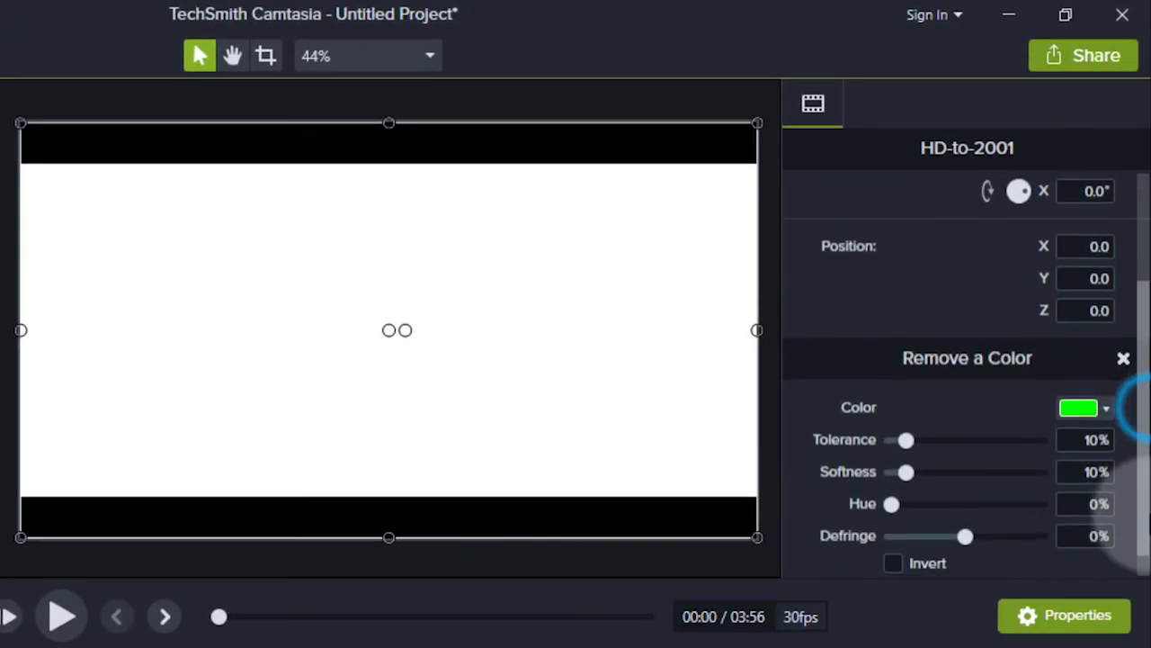
click(1080, 409)
click(1106, 481)
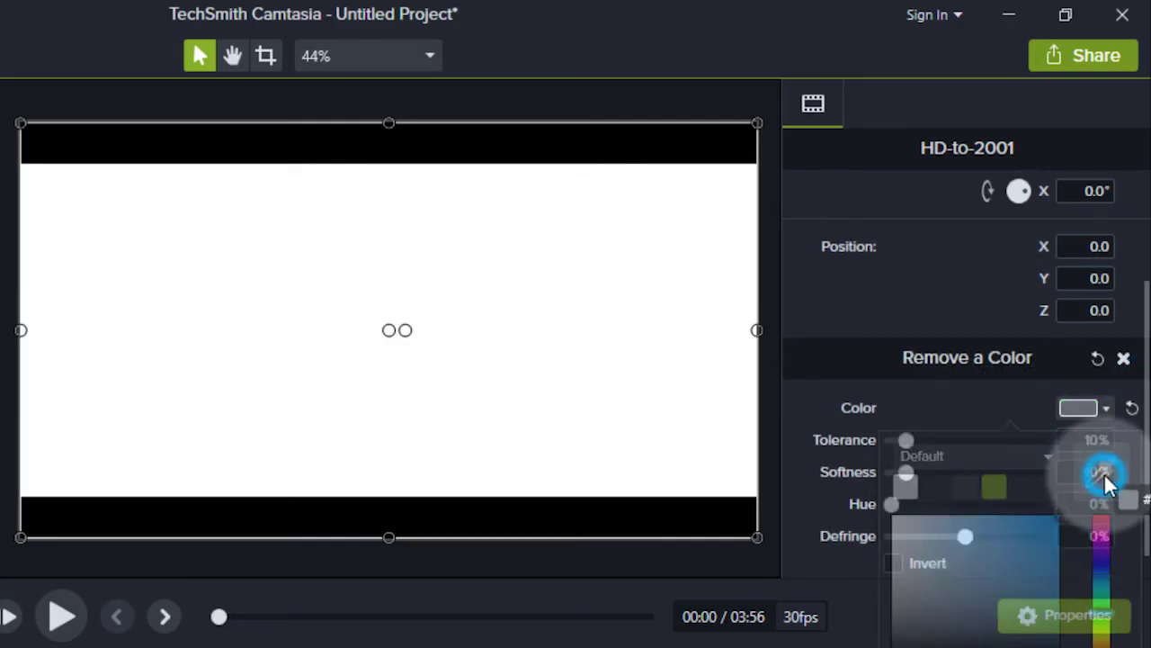
click(470, 276)
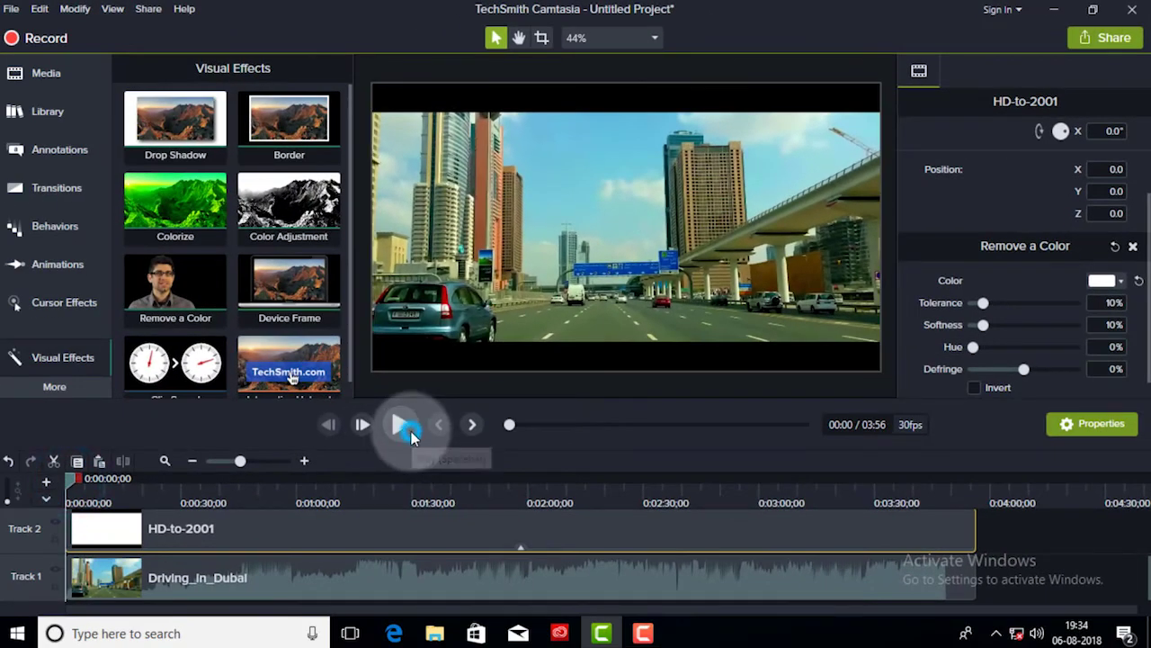
click(403, 424)
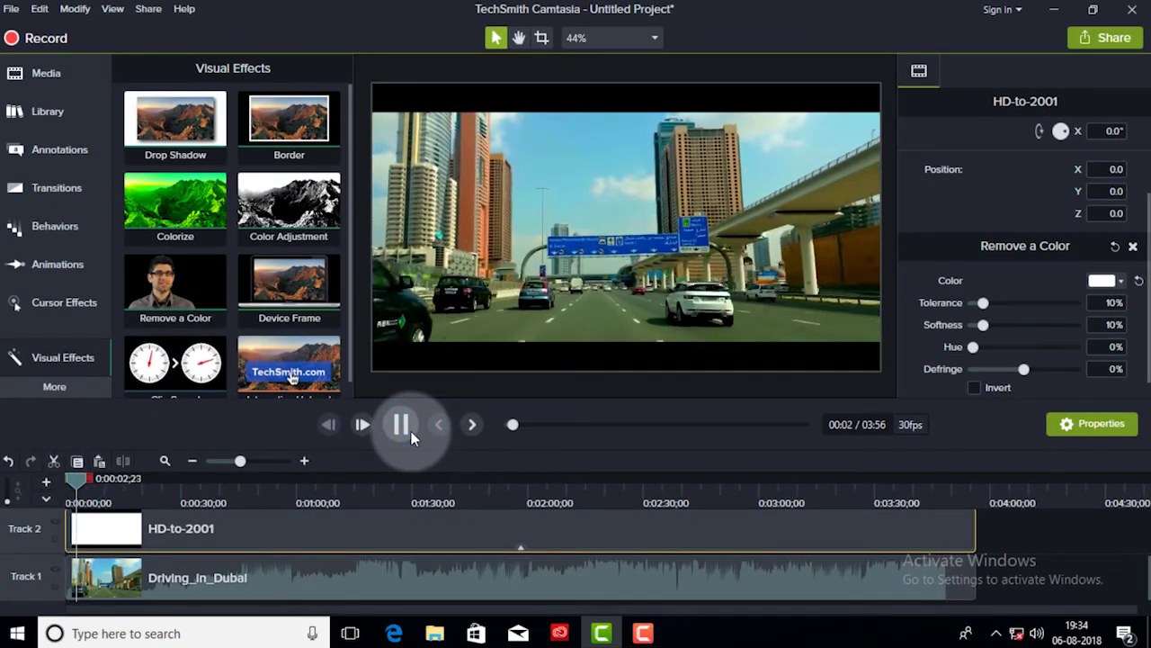
click(411, 431)
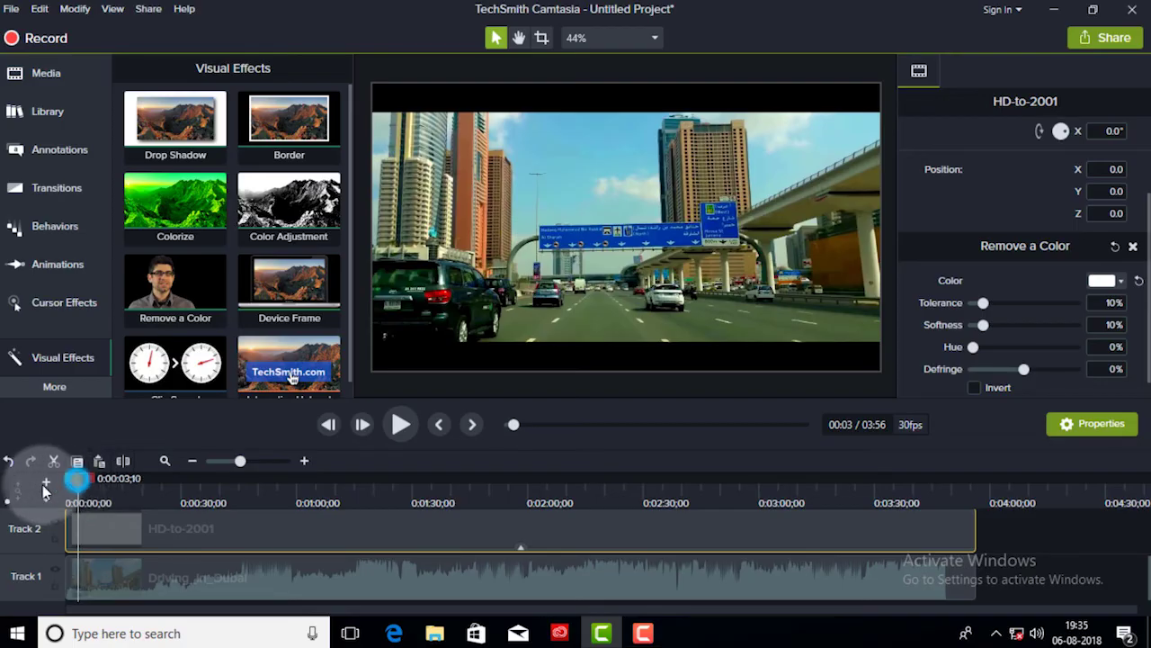
drag(77, 481, 45, 490)
click(462, 321)
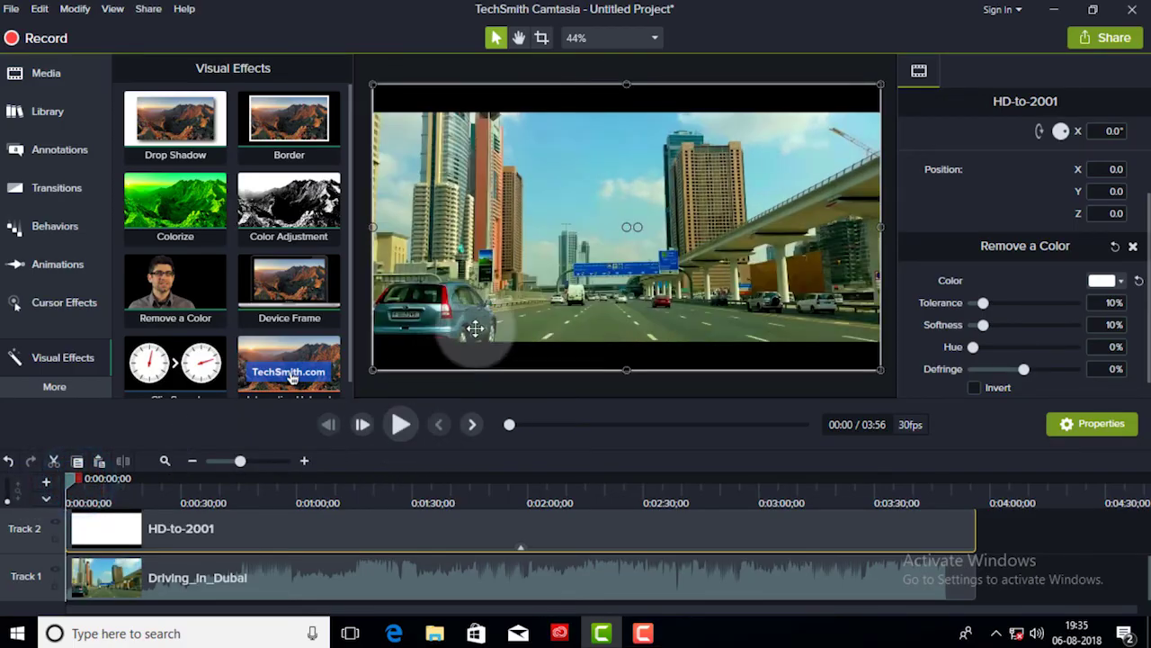
click(400, 426)
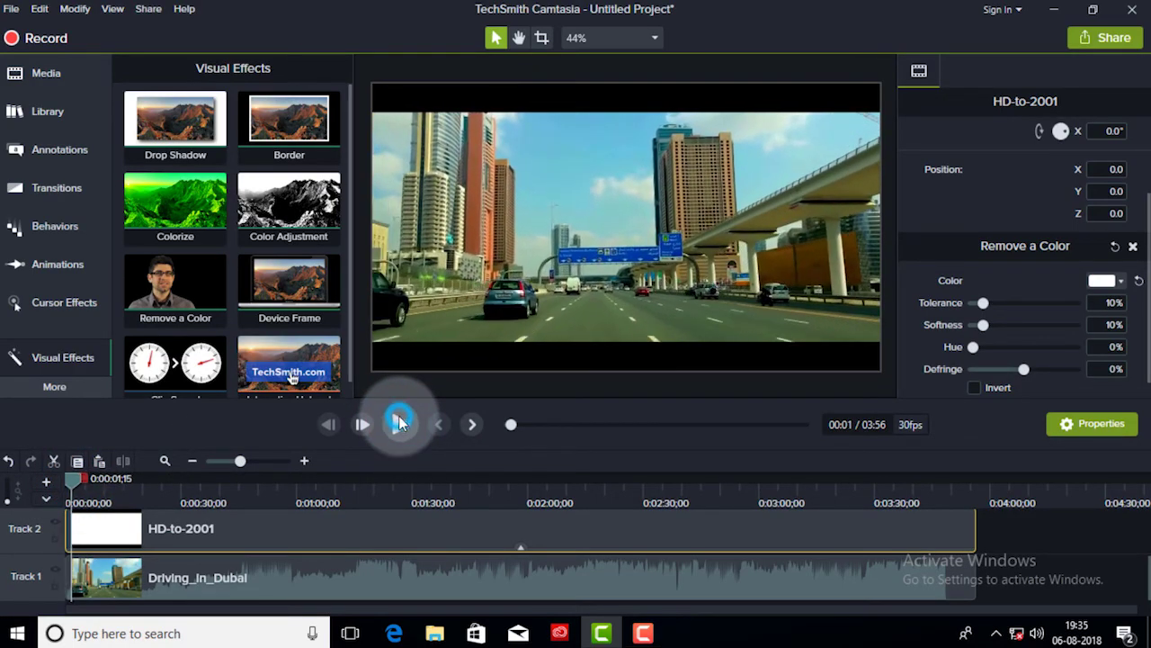
drag(229, 529, 395, 542)
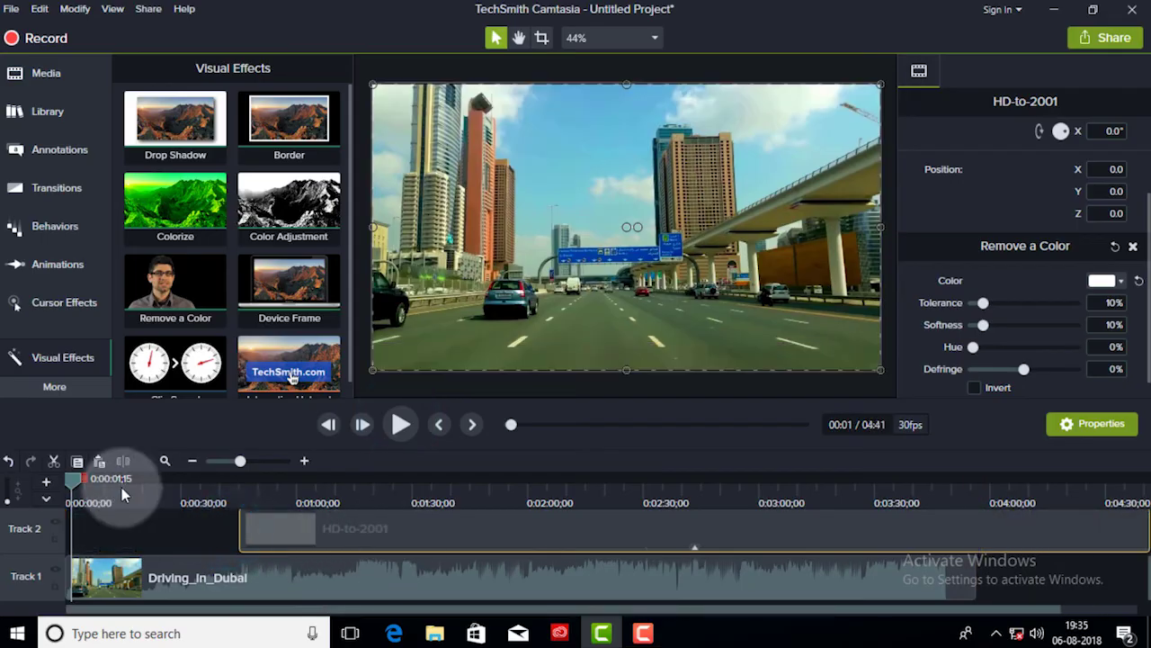
drag(124, 494, 56, 478)
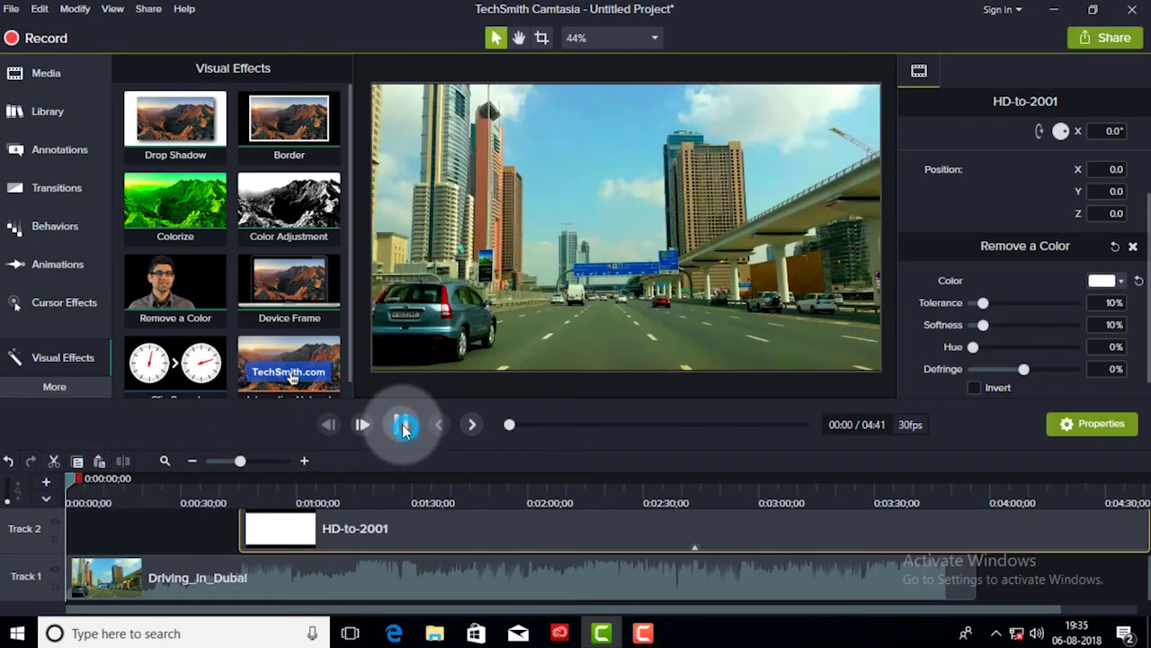
click(403, 427)
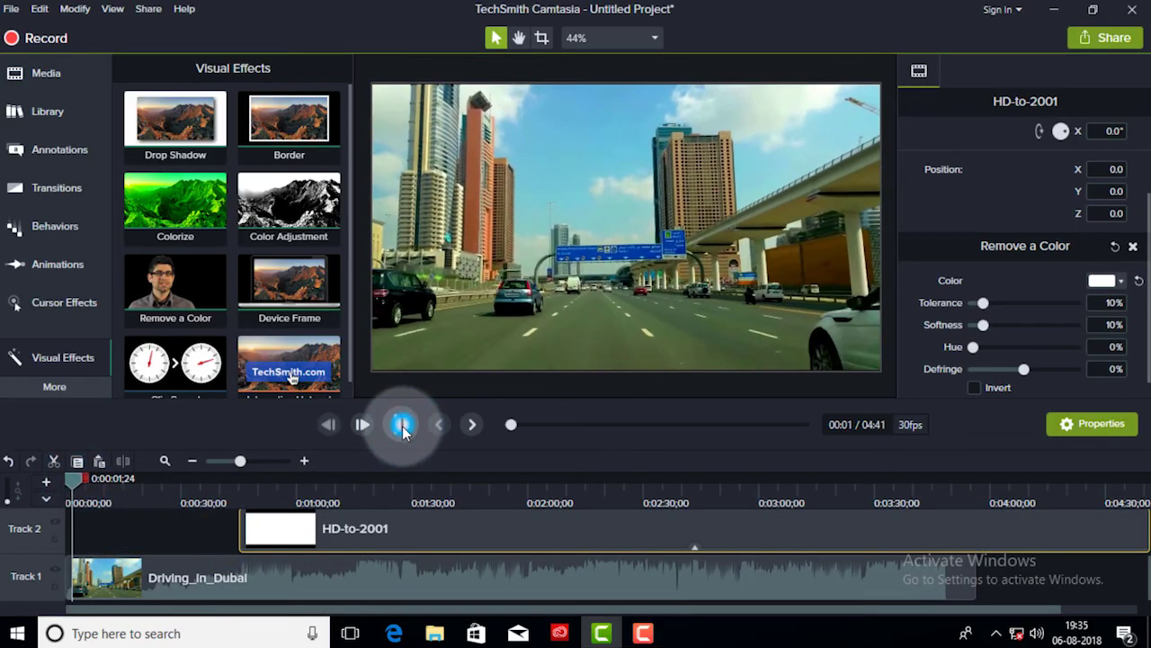
drag(364, 533, 129, 535)
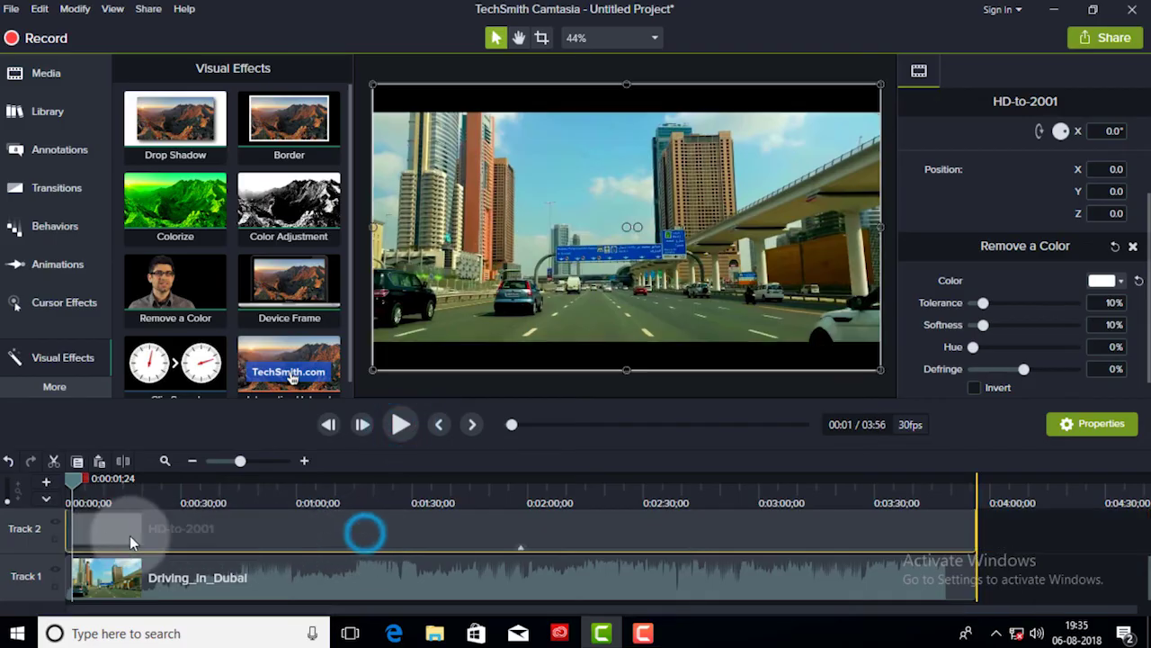
click(404, 427)
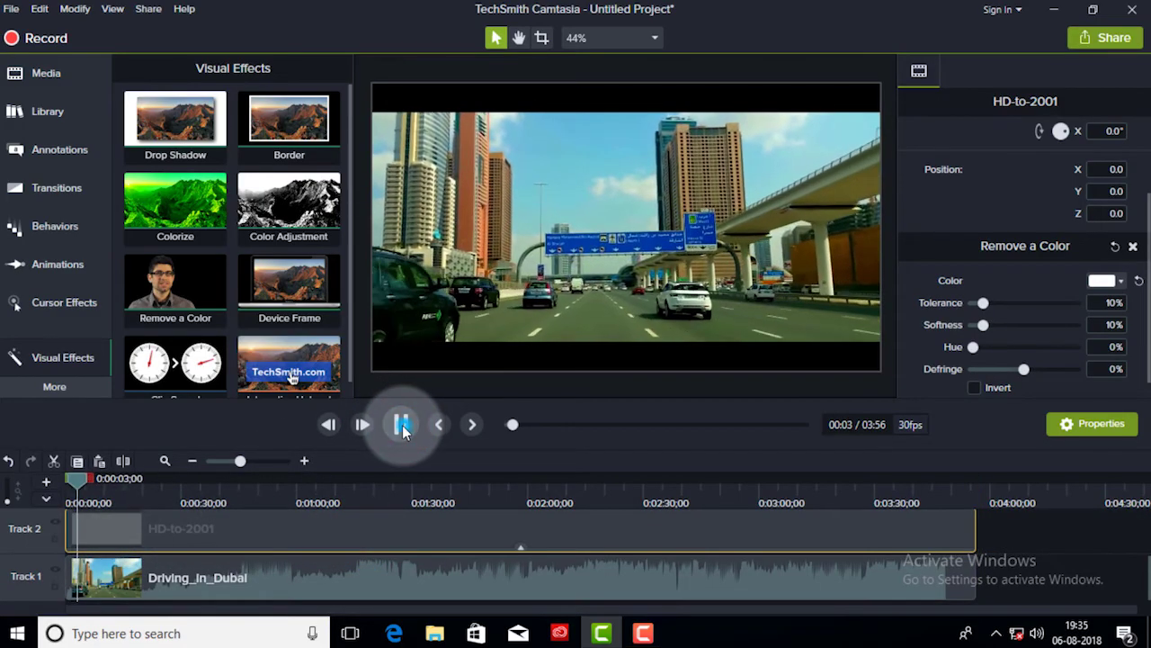
click(402, 427)
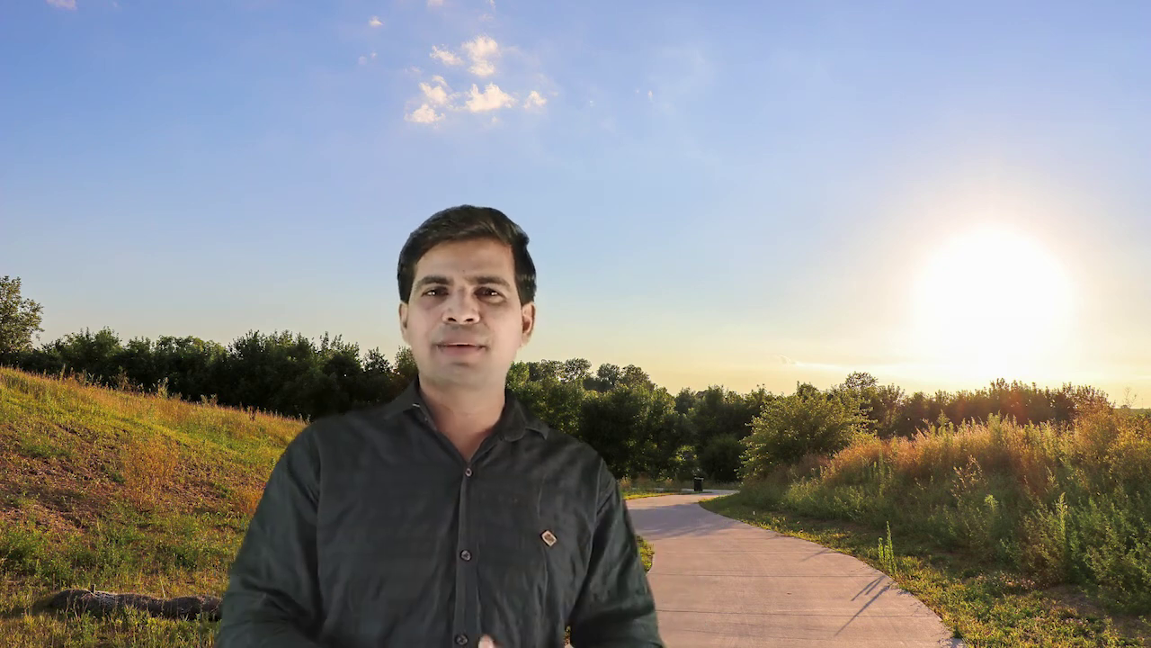